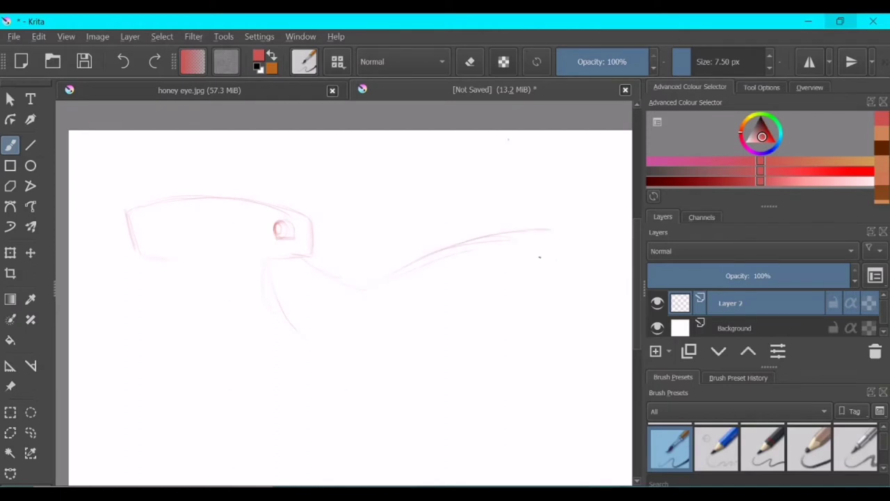
Sketch the rest of the hammerhead shark's body, fins and tail in thin red lines.
key(minus)
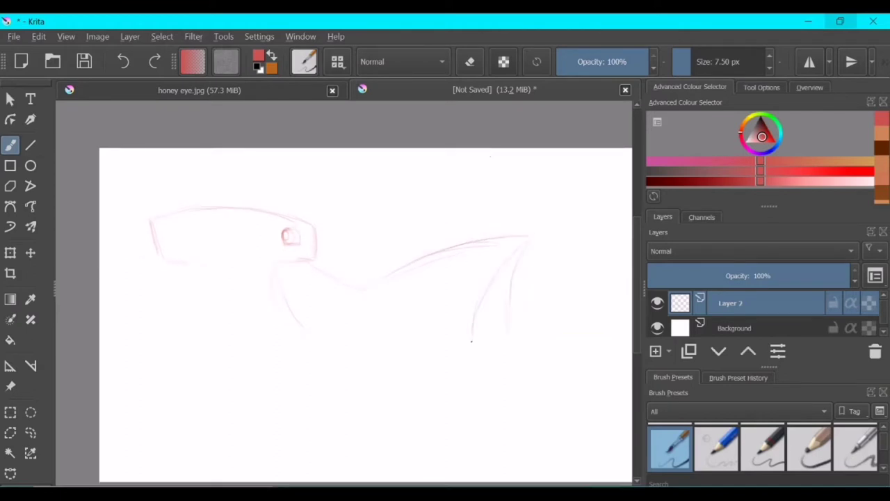
key(minus)
key(plus)
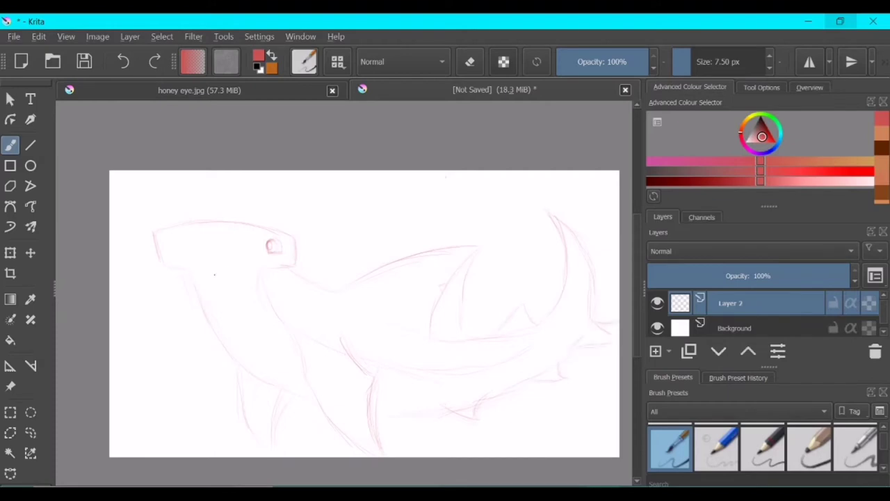
Add a new layer above the sketch and airbrush a soft light purple wash over the whole shark.
key(Insert)
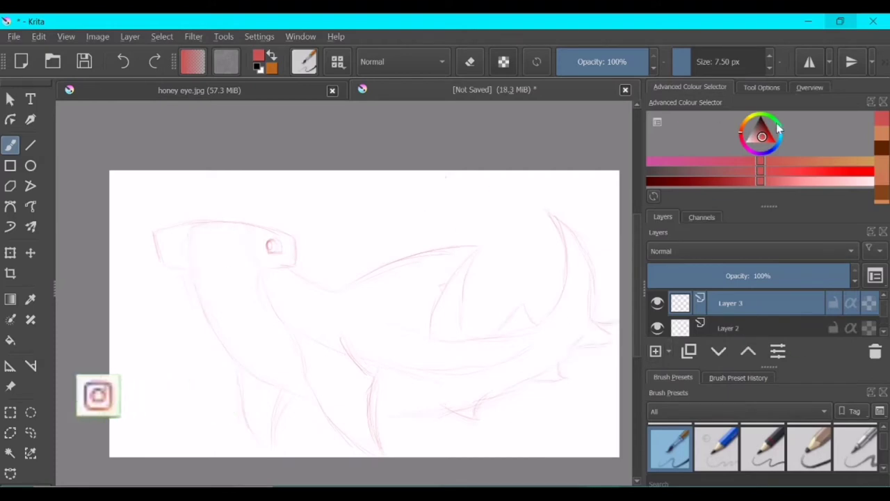
drag(779, 131, 755, 132)
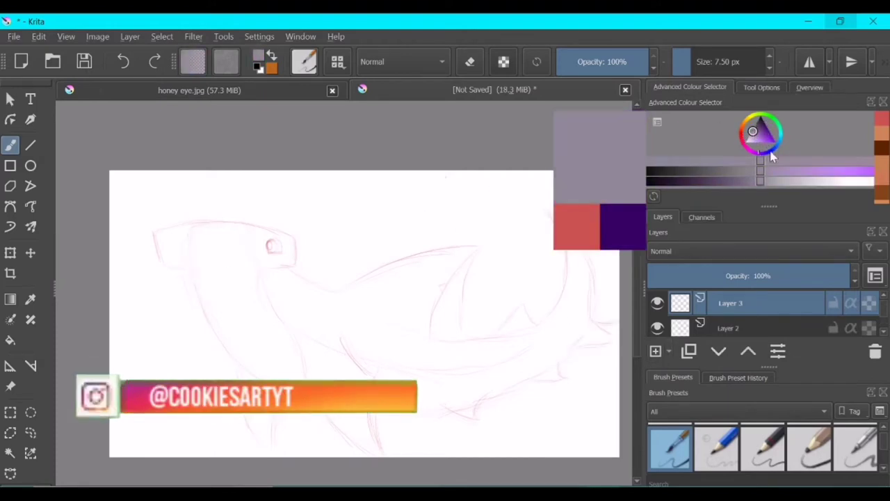
click(809, 446)
mouse_move(201, 250)
mouse_down()
mouse_move(460, 412)
mouse_move(548, 335)
mouse_move(287, 308)
mouse_move(347, 264)
mouse_up()
Shade the shark's back, fins, tail and head edge in purple with the soft airbrush at 71.03 px.
key(bracketleft)
key(bracketleft)
key(bracketleft)
mouse_move(271, 267)
mouse_down()
mouse_move(395, 336)
mouse_move(432, 277)
mouse_move(416, 340)
mouse_move(578, 266)
mouse_move(566, 240)
mouse_move(546, 349)
mouse_move(444, 267)
mouse_move(431, 264)
mouse_move(323, 312)
mouse_move(254, 258)
mouse_up()
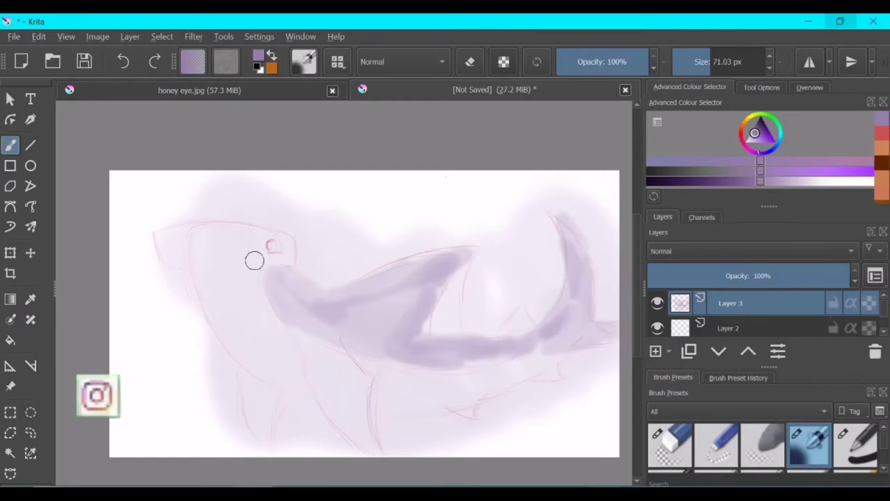
mouse_move(248, 425)
mouse_down()
mouse_move(240, 393)
mouse_move(342, 363)
mouse_move(329, 390)
mouse_up()
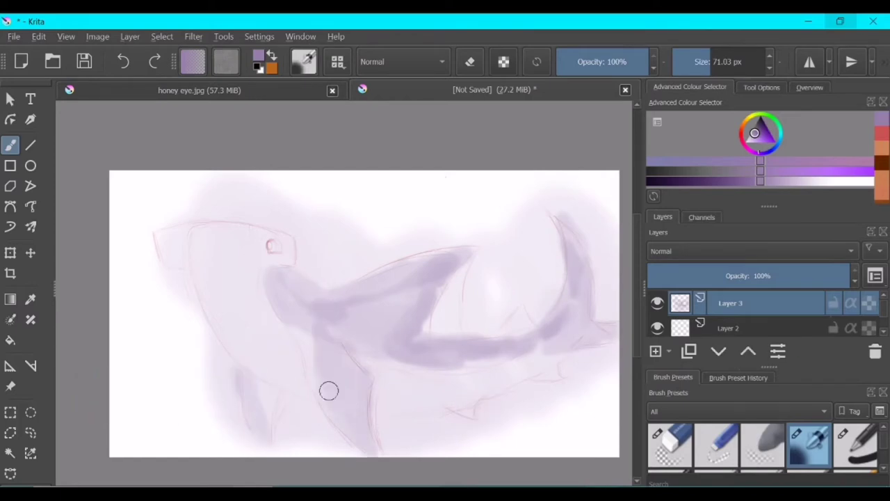
drag(153, 226, 282, 249)
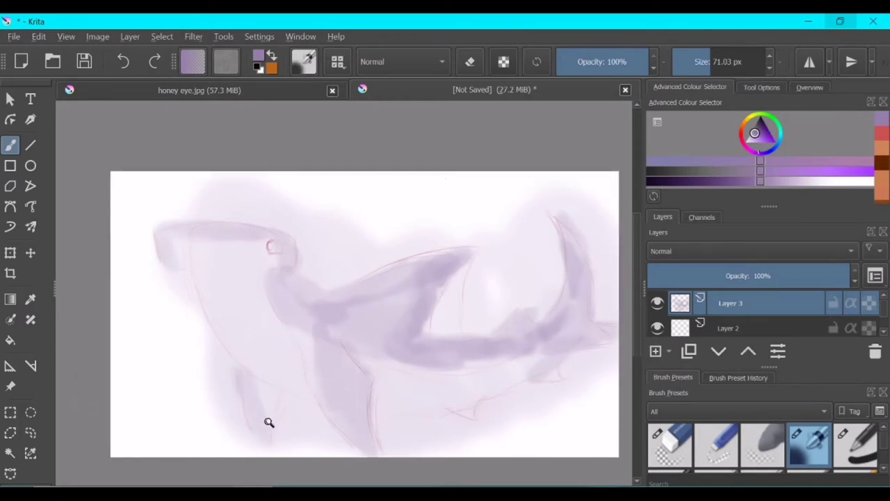
scroll(269, 421, up, 5)
click(859, 449)
mouse_move(203, 289)
mouse_down()
mouse_move(218, 397)
mouse_move(275, 454)
mouse_up()
key(ctrl+z)
Outline the small pectoral fin in dark purple at 33.78 px, filling its upper part and thickening its outer edge.
scroll(761, 445, up, 2)
click(716, 445)
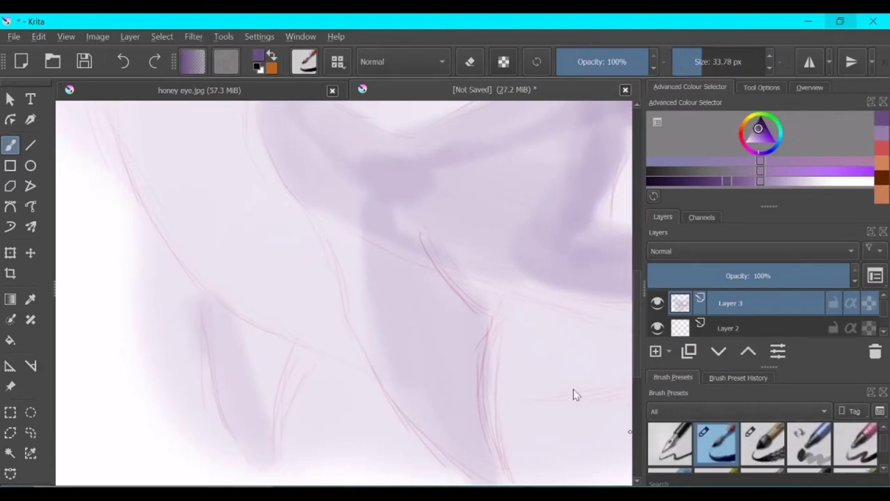
drag(204, 296, 229, 431)
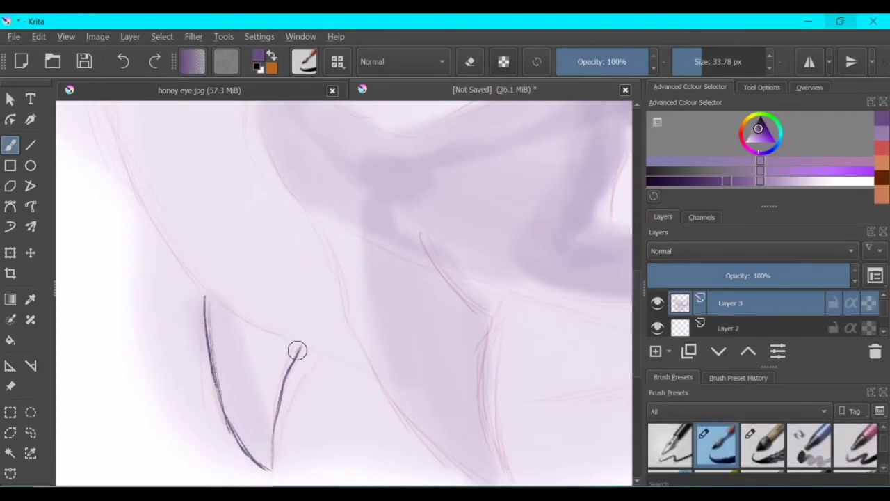
drag(239, 332, 245, 361)
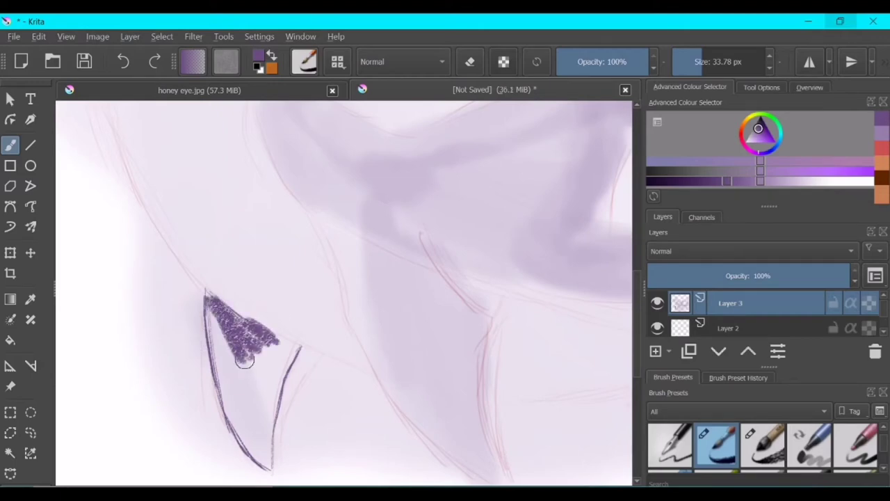
mouse_move(205, 293)
mouse_down()
mouse_move(222, 383)
mouse_move(268, 466)
mouse_up()
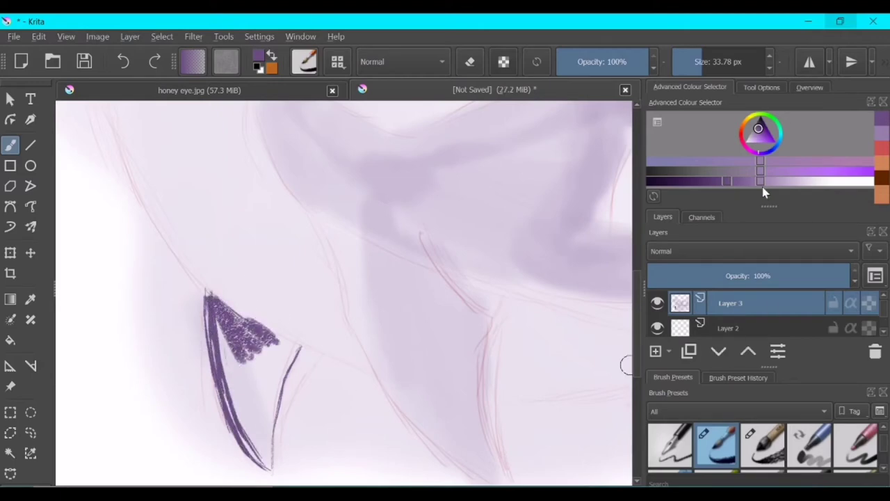
Fill the middle of the small fin with near-white and darken its lower inner edge in dark purple.
click(816, 181)
click(736, 181)
drag(266, 416, 266, 439)
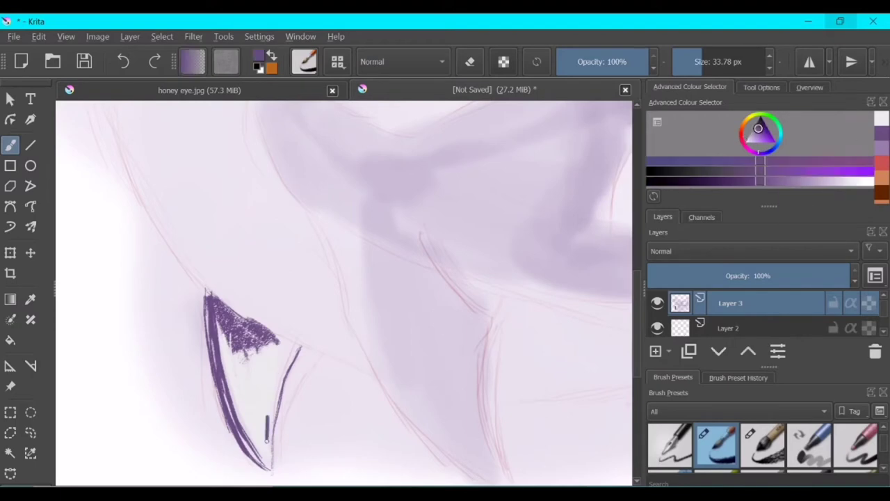
Blend the small fin's dark edges into its light middle with the Blender_Blur brush.
click(758, 378)
right_click(884, 379)
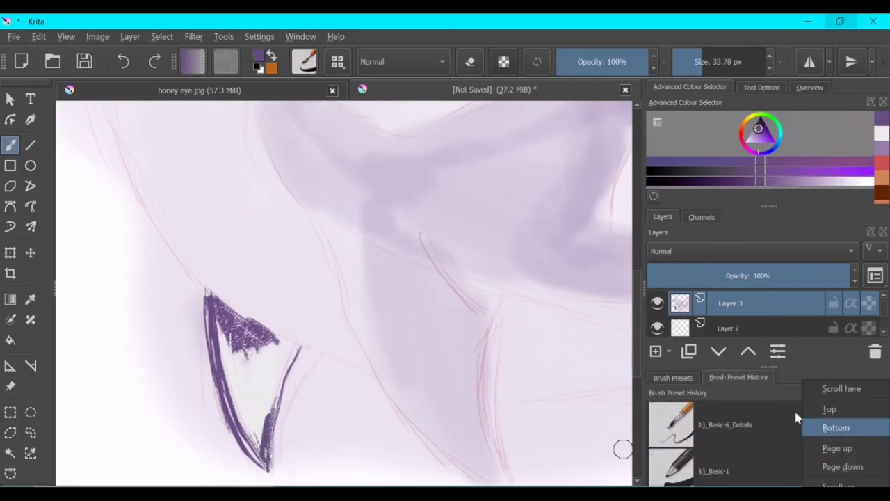
click(821, 424)
click(749, 456)
drag(209, 295, 278, 341)
drag(216, 327, 229, 410)
mouse_move(219, 299)
mouse_down()
mouse_move(254, 327)
mouse_move(268, 463)
mouse_up()
drag(298, 349, 268, 452)
mouse_move(229, 306)
mouse_down()
mouse_move(247, 354)
mouse_move(243, 418)
mouse_up()
Deepen the small fin's edges and tip in purple with the Airbrush_Soft brush at 37.04 px.
key(/)
drag(230, 369, 268, 435)
key(bracketleft)
key(bracketleft)
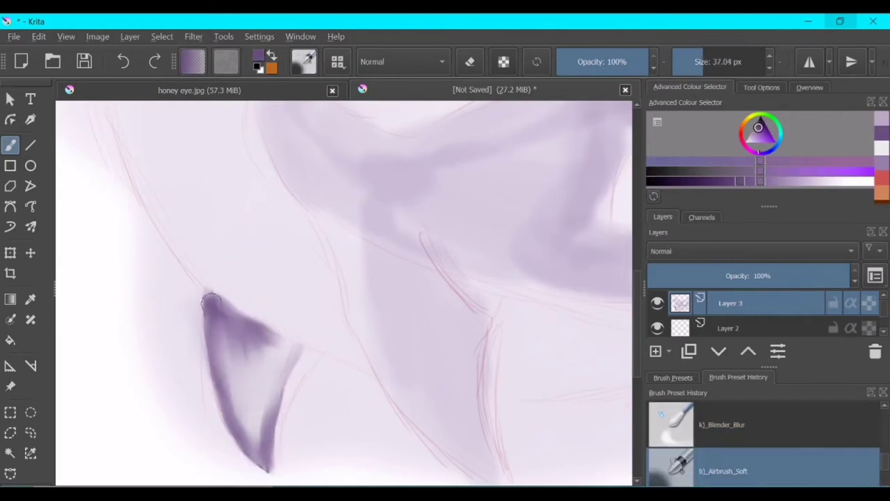
drag(206, 295, 240, 449)
drag(229, 410, 271, 466)
drag(219, 452, 272, 346)
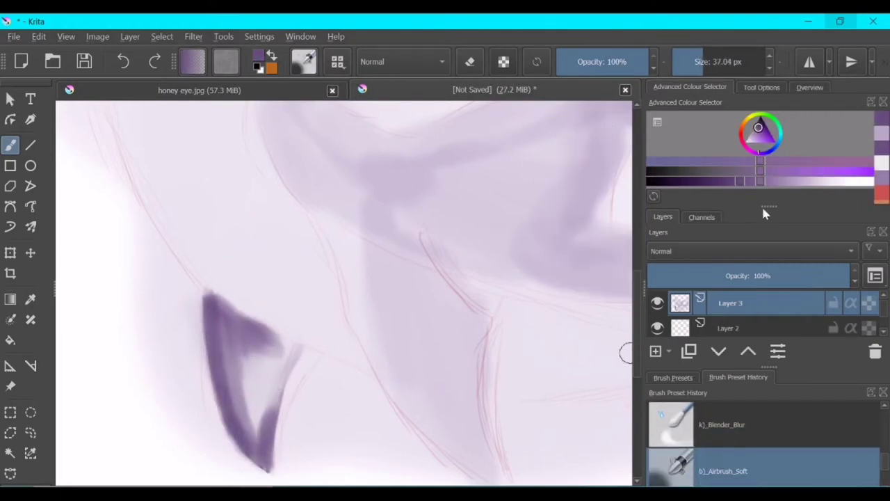
mouse_move(257, 425)
mouse_down()
mouse_move(238, 369)
mouse_move(274, 381)
mouse_up()
key(/)
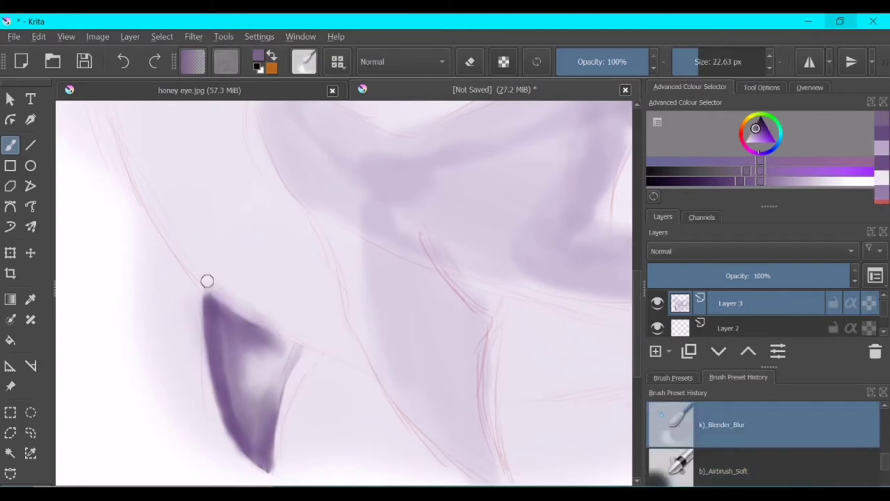
Lighten the inside of the small fin with an adjustment brush at 33.78 px.
click(673, 377)
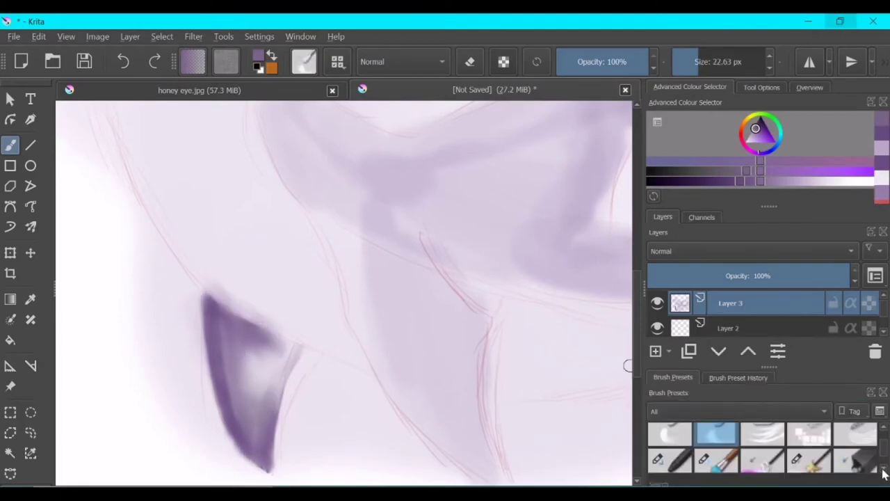
click(670, 448)
key(bracketleft)
mouse_move(242, 346)
mouse_down()
mouse_move(266, 347)
mouse_move(247, 391)
mouse_move(229, 336)
mouse_move(264, 414)
mouse_move(227, 356)
mouse_move(231, 383)
mouse_move(272, 396)
mouse_move(256, 443)
mouse_up()
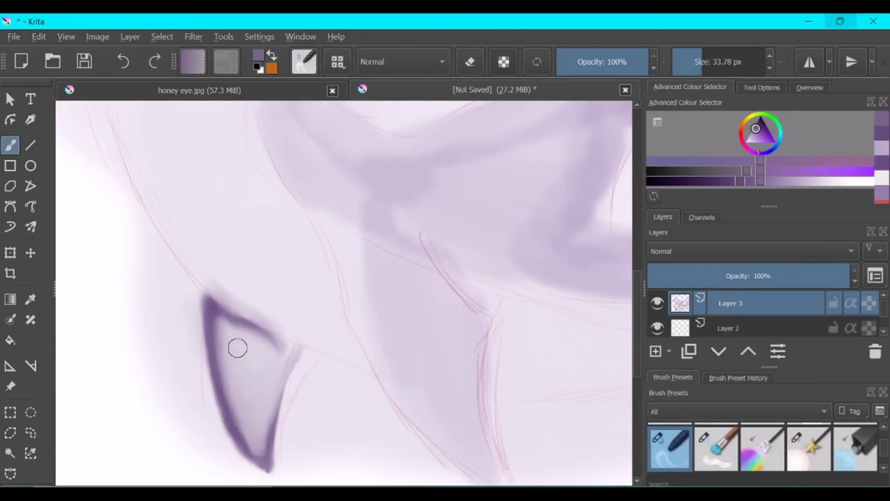
Soften the small fin's outer edge in a sampled purple with the soft airbrush at 37.04 px.
ctrl+click(276, 364)
scroll(762, 445, up, 3)
click(809, 445)
drag(221, 320, 224, 434)
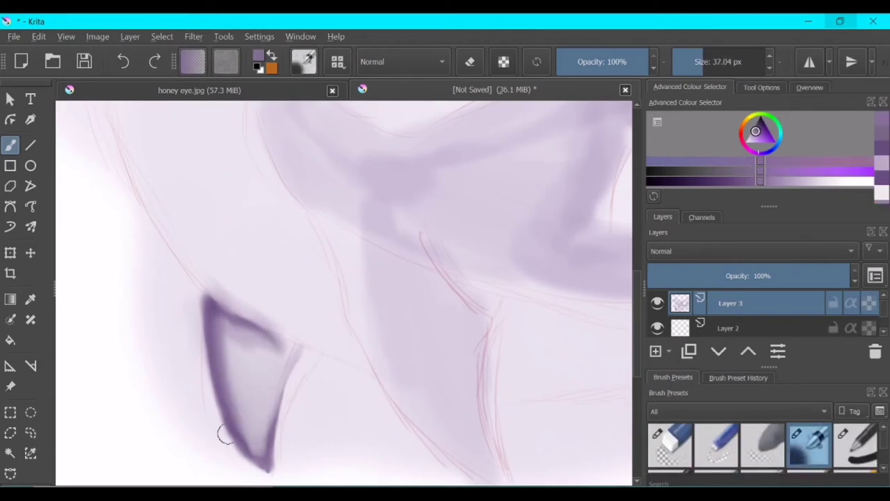
Add dark grey texture streaks inside the small fin with a 40 px brush.
ctrl+click(624, 229)
key(slash)
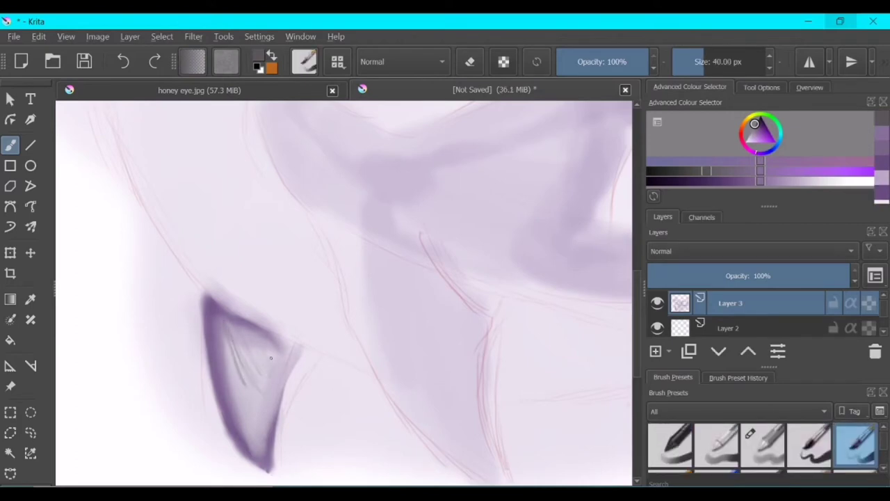
mouse_move(270, 393)
mouse_down()
mouse_move(236, 425)
mouse_move(244, 445)
mouse_up()
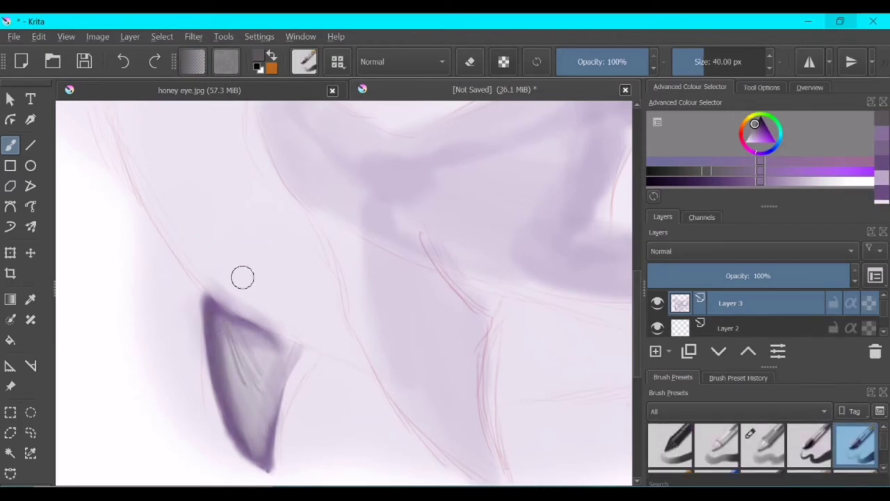
Redraw the small fin's outline in sampled dark purple at 18.12 px and extend its inner corner at 4.23 px.
ctrl+click(207, 296)
drag(206, 296, 271, 335)
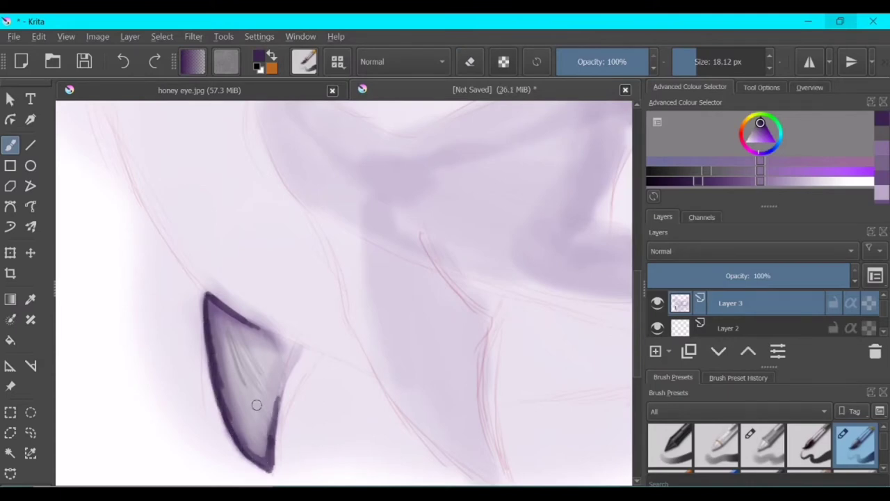
drag(296, 356, 274, 361)
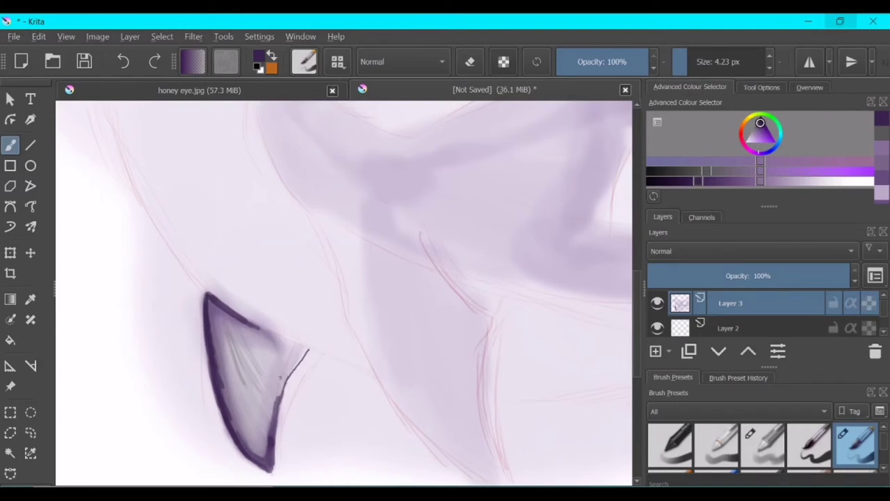
Add fine medium and pale purple streaks inside the small fin at 4.23 px.
drag(690, 178, 732, 181)
drag(220, 316, 254, 346)
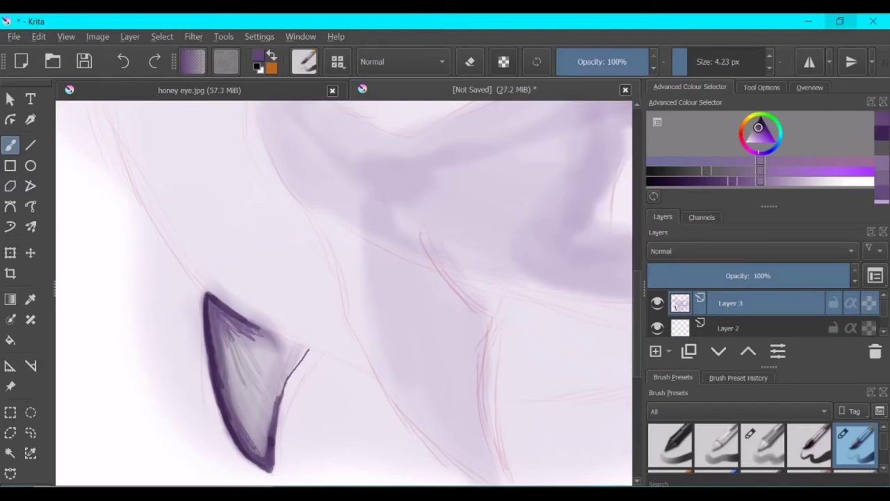
drag(731, 181, 811, 181)
drag(258, 344, 229, 445)
Smooth the streaks inside the small fin with the Blender_Blur brush at 22.63 px.
click(738, 377)
scroll(838, 445, down, 3)
click(838, 427)
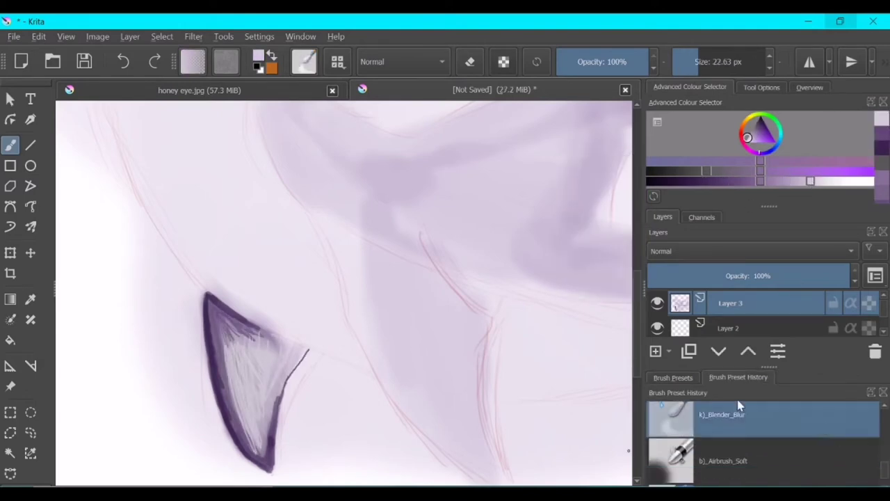
drag(225, 383, 226, 338)
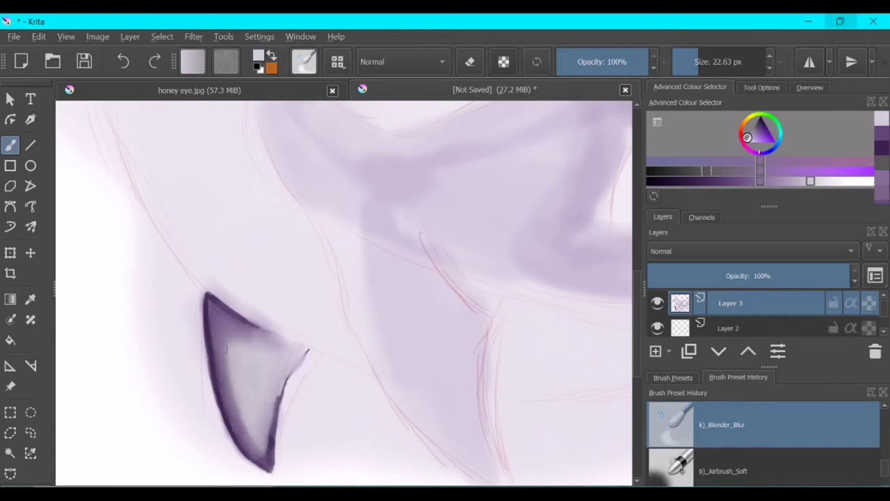
Strengthen the small fin's inner edge up to its corner in dark purple with Airbrush_Soft at 3.48 px.
key(/)
scroll(286, 396, up, 2)
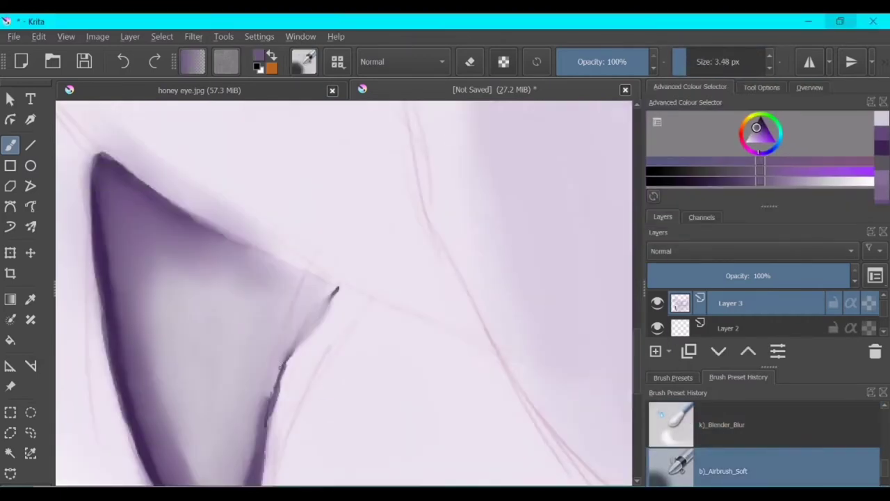
drag(269, 398, 298, 355)
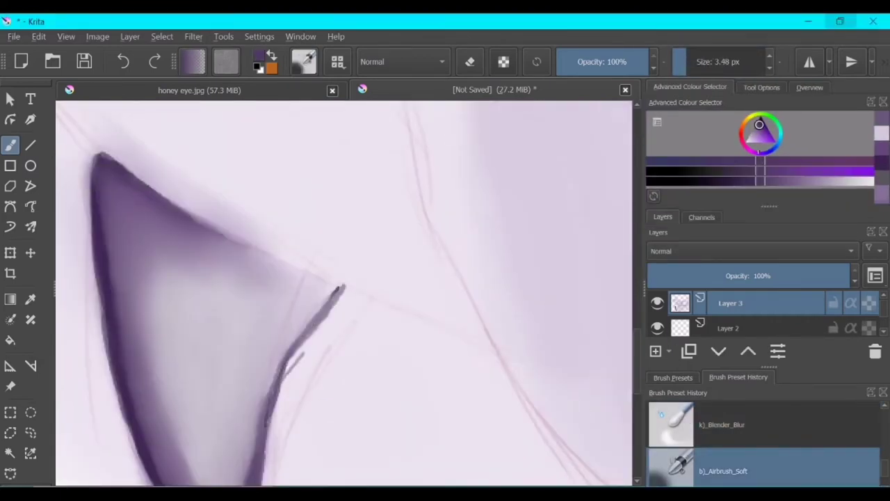
Hatch fine dark purple lines from the small fin's base down through its middle at 3.48 px.
drag(150, 209, 195, 334)
drag(184, 240, 257, 351)
drag(139, 233, 188, 365)
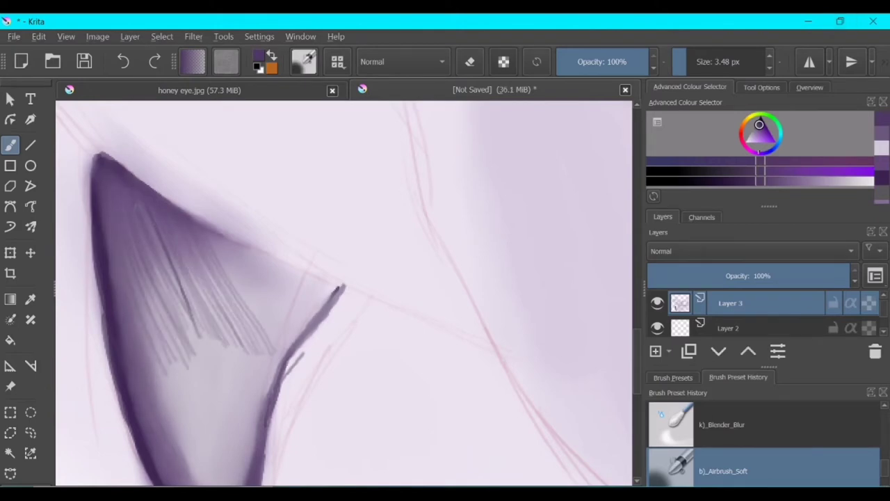
drag(209, 272, 258, 389)
drag(195, 327, 230, 480)
drag(166, 365, 195, 480)
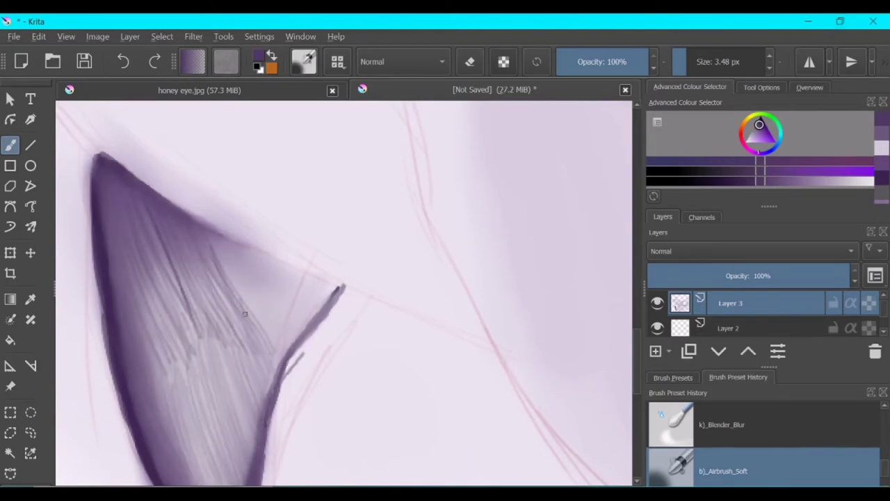
Extend the hatching to the small fin's inner corner and outer side, and darken its upper edge.
drag(215, 244, 292, 354)
drag(293, 264, 334, 306)
drag(243, 247, 338, 286)
drag(139, 292, 212, 476)
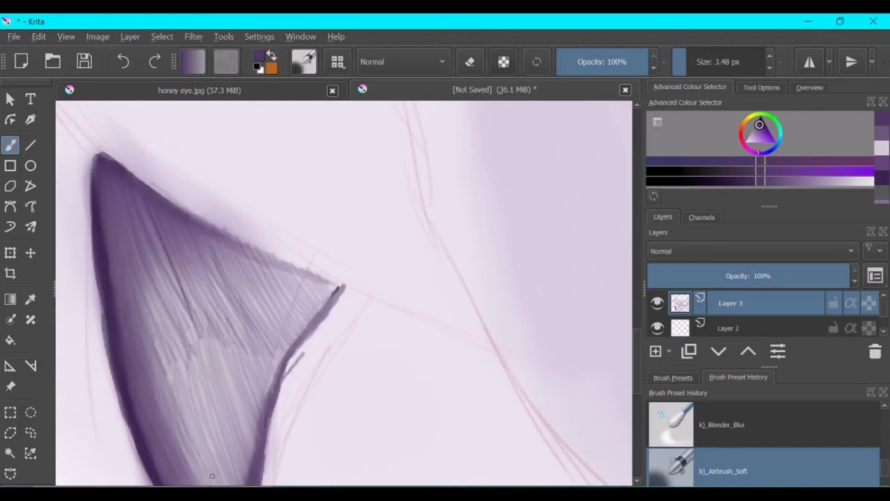
Switch to a 40 px inking brush and bring the large pectoral fin into view.
scroll(341, 286, down, 6)
scroll(439, 322, up, 3)
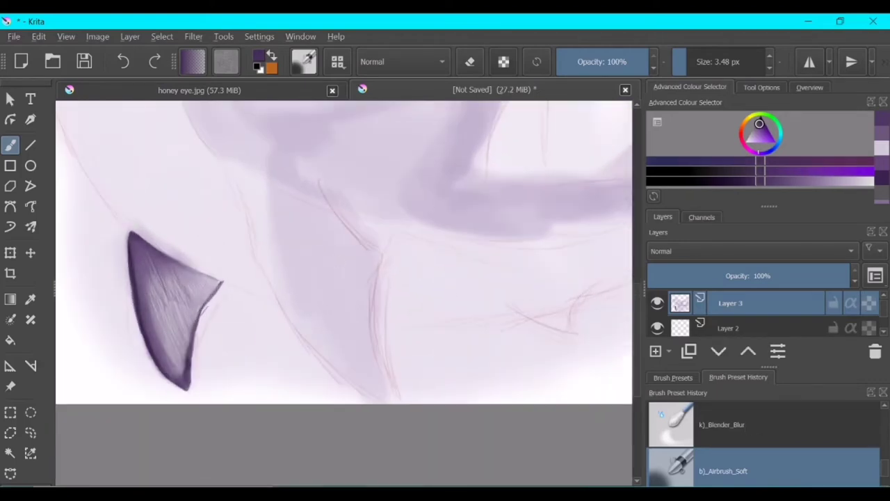
click(672, 378)
click(809, 445)
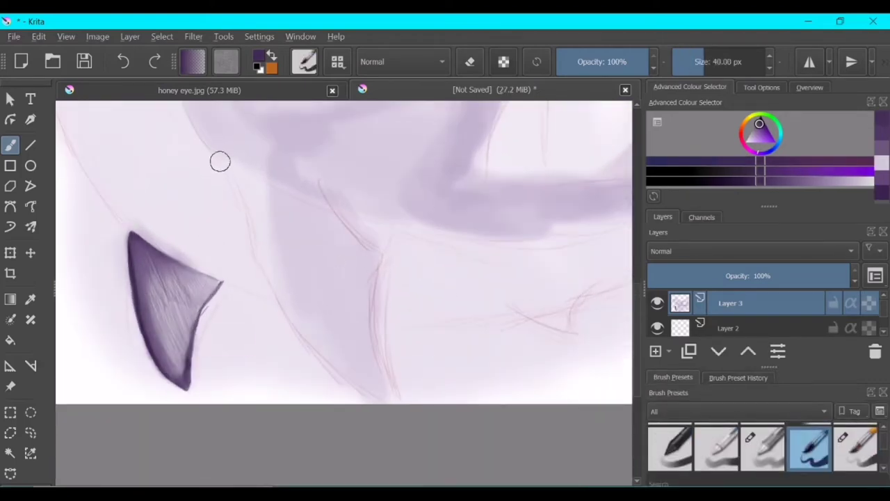
key(ctrl+z)
mouse_move(249, 214)
mouse_down()
mouse_move(346, 286)
mouse_move(418, 308)
mouse_up()
key(ctrl+z)
drag(230, 179, 327, 383)
key(ctrl+z)
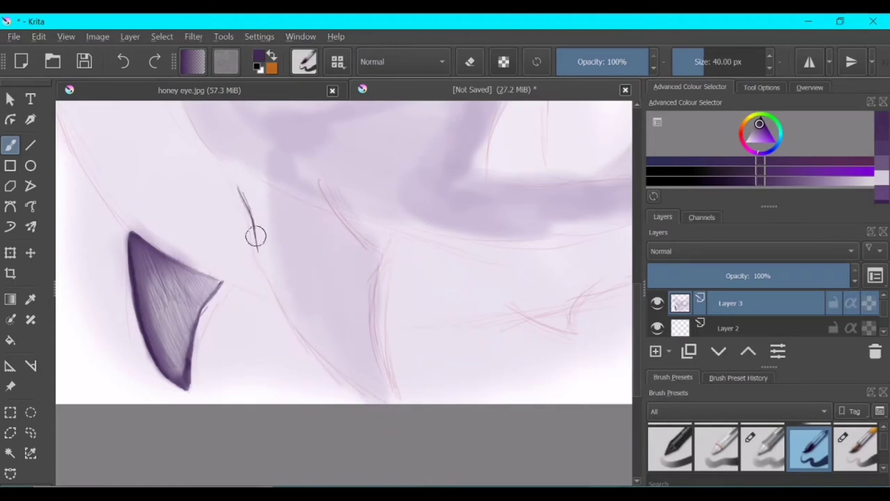
Outline both sides of the large pectoral fin in dark purple, following the sketch down to its tip.
drag(255, 236, 391, 397)
mouse_move(382, 257)
mouse_down()
mouse_move(372, 324)
mouse_move(392, 387)
mouse_up()
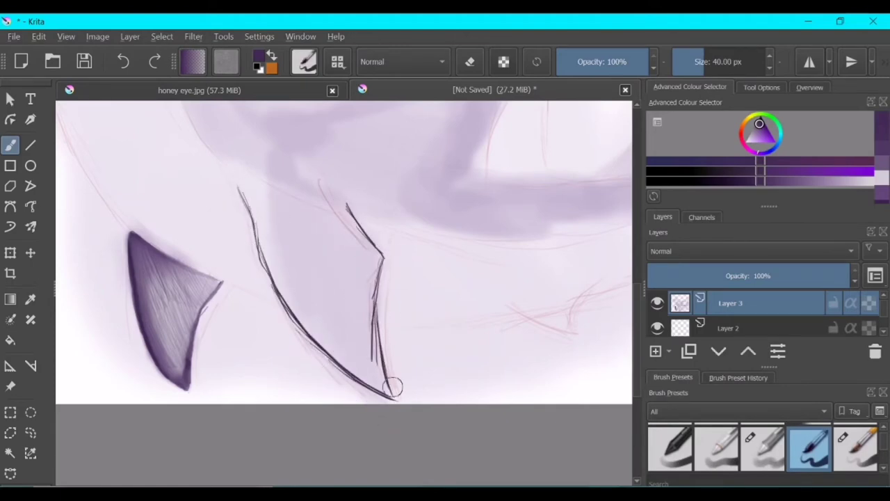
Thicken the large pectoral fin's outlines and fill its lower half with dark purple hatching.
drag(239, 188, 381, 388)
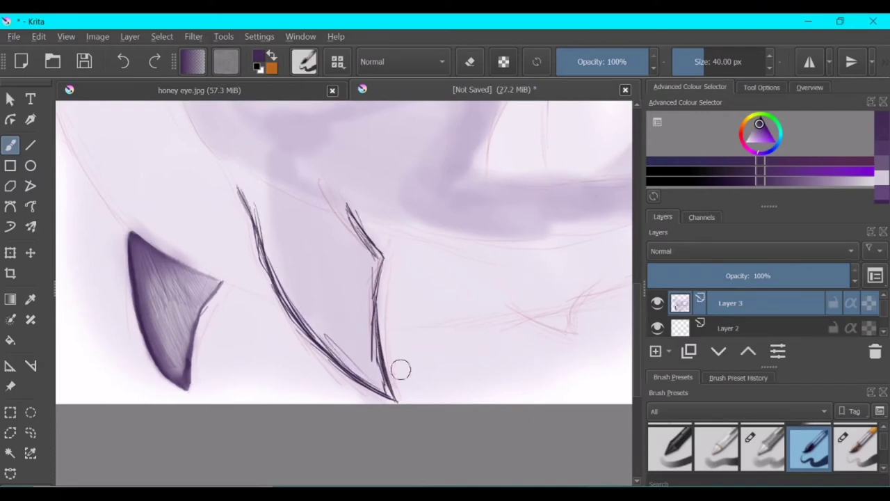
drag(368, 299, 351, 383)
drag(379, 268, 375, 379)
drag(345, 296, 326, 359)
drag(362, 254, 344, 362)
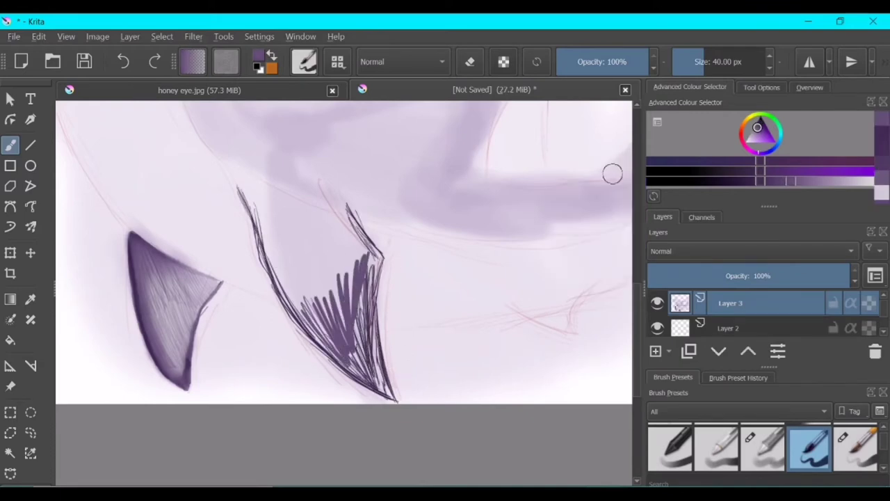
Pick a lighter purple and hatch the large pectoral fin's upper half up to its base.
ctrl+click(612, 174)
drag(365, 209, 327, 278)
drag(282, 198, 306, 306)
Choose the Blender_Blur brush at 22.63 px and blend the hatching in the large pectoral fin's lower half.
scroll(884, 473, down, 1)
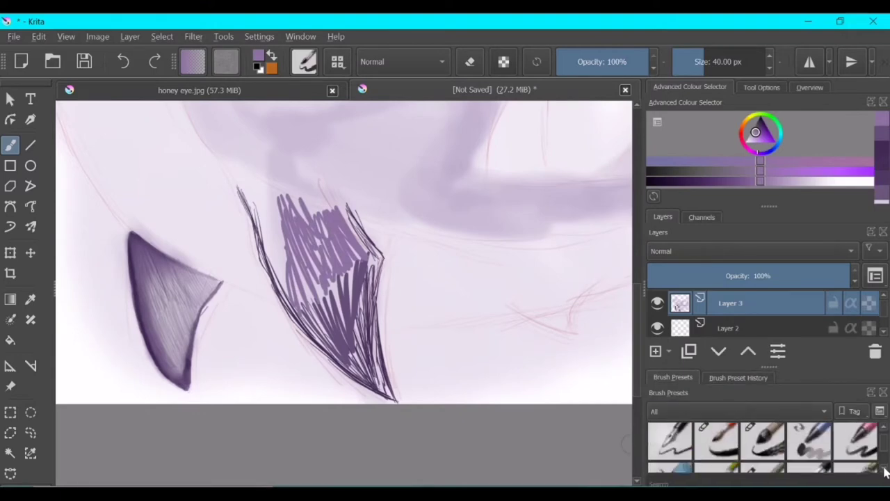
scroll(885, 473, down, 2)
click(716, 446)
drag(327, 272, 348, 368)
drag(313, 286, 376, 382)
drag(348, 243, 376, 376)
drag(369, 264, 393, 397)
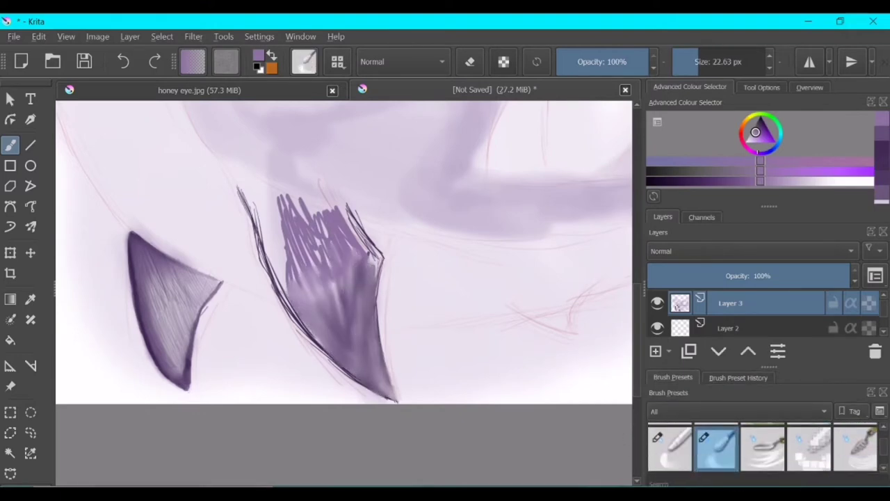
Blend the large pectoral fin's upper half and edges, then smooth its interior at 87.80 px.
mouse_move(334, 369)
mouse_down()
mouse_move(278, 230)
mouse_move(306, 278)
mouse_up()
drag(348, 209, 376, 271)
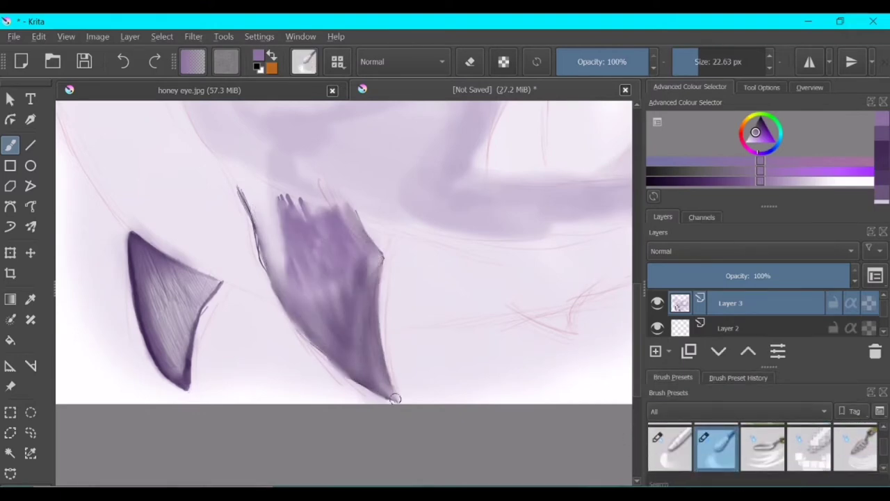
drag(279, 299, 243, 198)
click(712, 62)
mouse_move(327, 306)
mouse_down()
mouse_move(304, 278)
mouse_move(358, 254)
mouse_up()
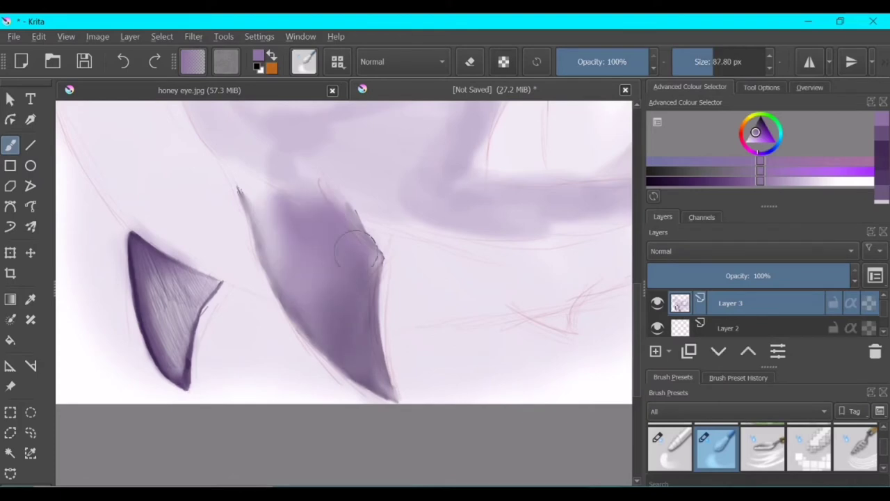
Reduce the blender to 44.19 px and smooth out the small fin's hatching.
key(bracketleft)
key(bracketleft)
key(bracketleft)
mouse_move(133, 257)
mouse_down()
mouse_move(195, 304)
mouse_move(160, 243)
mouse_up()
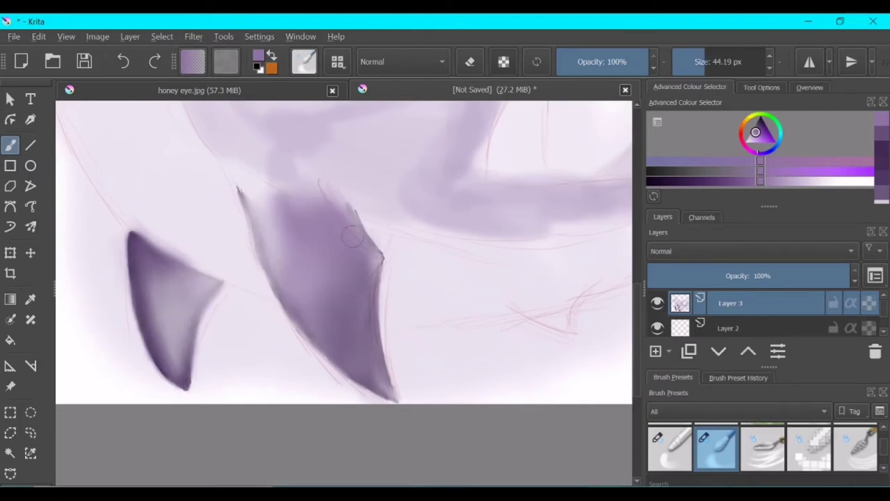
Fill the dorsal fin with Ink-7_Brush_Rough at 33.78 px, dark purple at the tip and medium purple down to the base.
scroll(437, 221, up, 3)
click(761, 125)
click(757, 377)
click(731, 425)
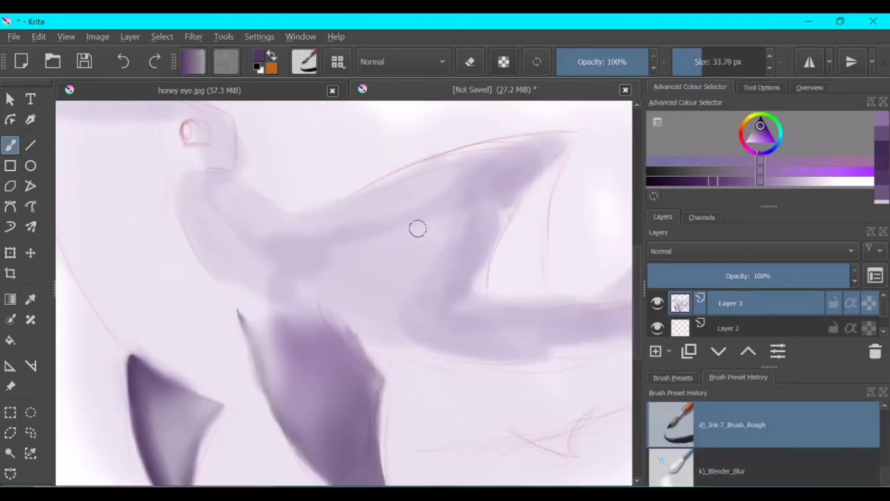
mouse_move(477, 153)
mouse_down()
mouse_move(520, 177)
mouse_move(425, 165)
mouse_up()
click(753, 133)
mouse_move(376, 194)
mouse_down()
mouse_move(463, 278)
mouse_move(480, 264)
mouse_up()
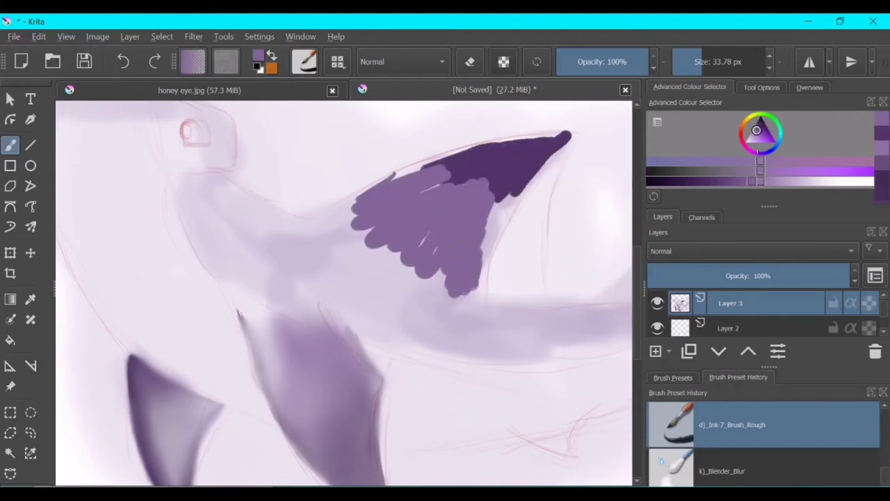
Blend the dorsal fin's two purples with Blender_Blur and reinforce its tip and rear edge in darker purple.
click(723, 470)
mouse_move(390, 201)
mouse_down()
mouse_move(471, 135)
mouse_move(437, 248)
mouse_move(567, 142)
mouse_move(370, 207)
mouse_up()
key(/)
click(759, 125)
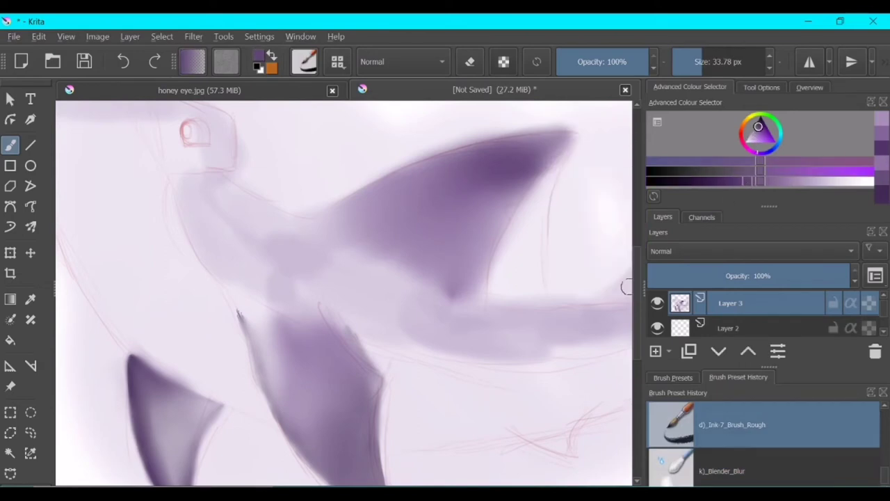
mouse_move(571, 134)
mouse_down()
mouse_move(502, 198)
mouse_move(480, 178)
mouse_move(497, 209)
mouse_up()
key(/)
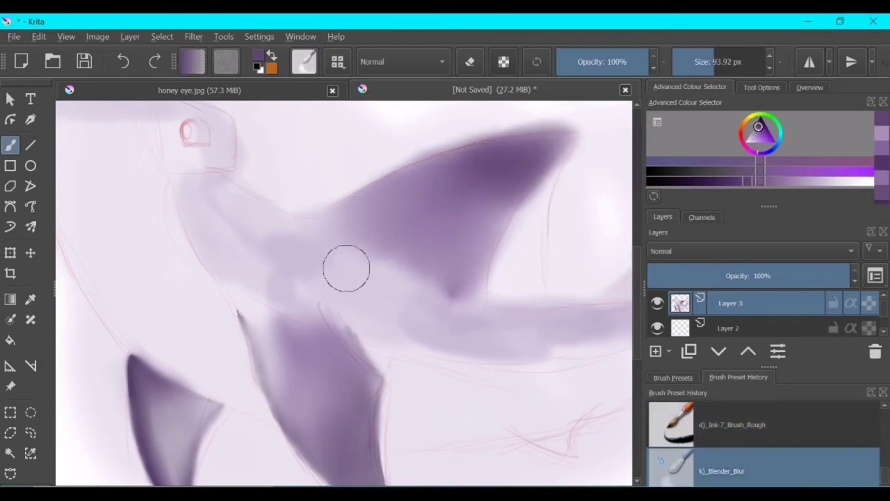
Paint the shark's body in lighter purple with Ink-7_Brush_Rough, from behind the head towards the tail.
key(/)
click(792, 181)
drag(215, 202, 487, 327)
mouse_move(188, 187)
mouse_down()
mouse_move(320, 306)
mouse_move(567, 341)
mouse_up()
Blend the body paint into the dorsal and pectoral fins with Blender_Blur at 93.92 px.
key(/)
mouse_move(439, 222)
mouse_down()
mouse_move(271, 265)
mouse_move(413, 308)
mouse_up()
scroll(533, 322, down, 5)
scroll(294, 272, up, 5)
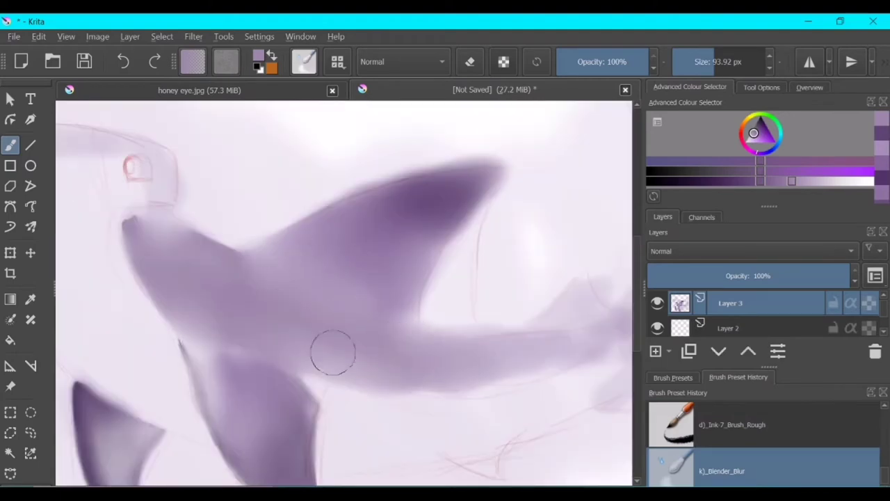
scroll(517, 378, down, 5)
Return to Layer 3 and stroke a paler purple along the lower body above the pectoral fin.
click(663, 329)
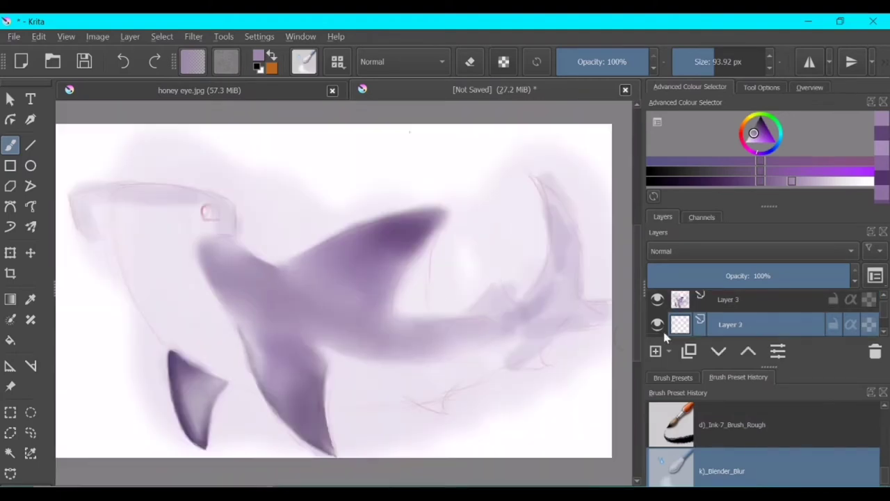
click(728, 300)
scroll(323, 332, up, 3)
key(/)
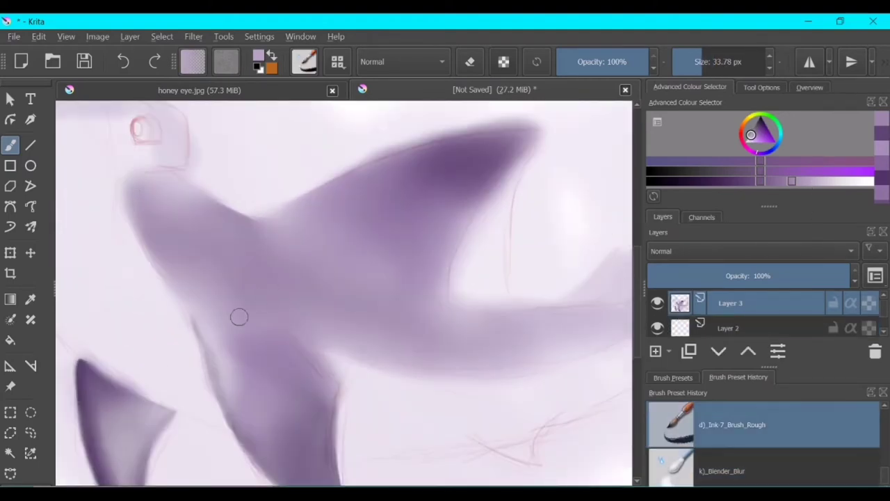
drag(238, 317, 378, 351)
key(/)
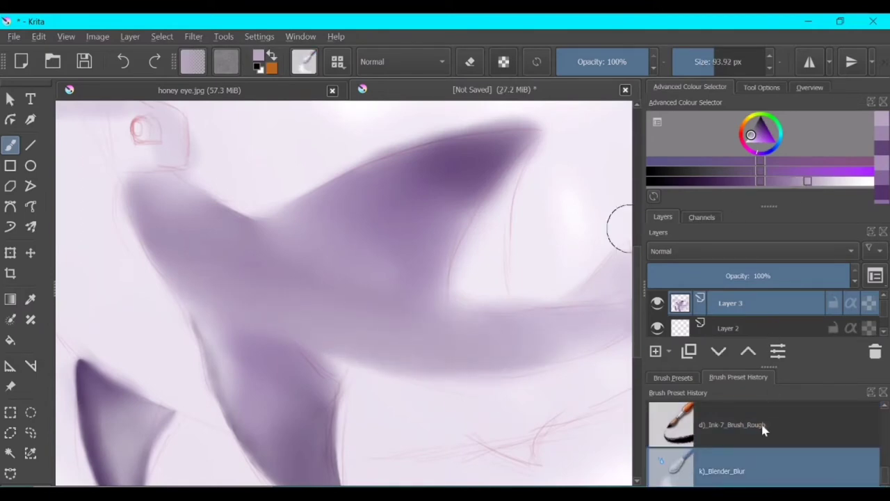
Add a very pale lavender along the lower body and blend it in with Blender_Blur.
key(/)
ctrl+click(260, 318)
key(/)
mouse_move(255, 313)
mouse_down()
mouse_move(408, 344)
mouse_move(264, 306)
mouse_up()
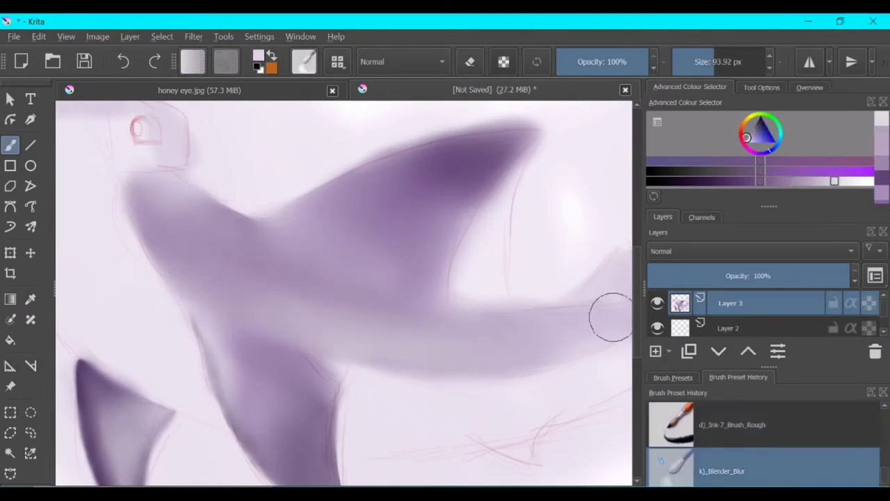
Switch to a 50 px eraser at 79% opacity and erase the spill above the dorsal fin's front edge.
click(673, 377)
click(670, 443)
drag(284, 185, 302, 191)
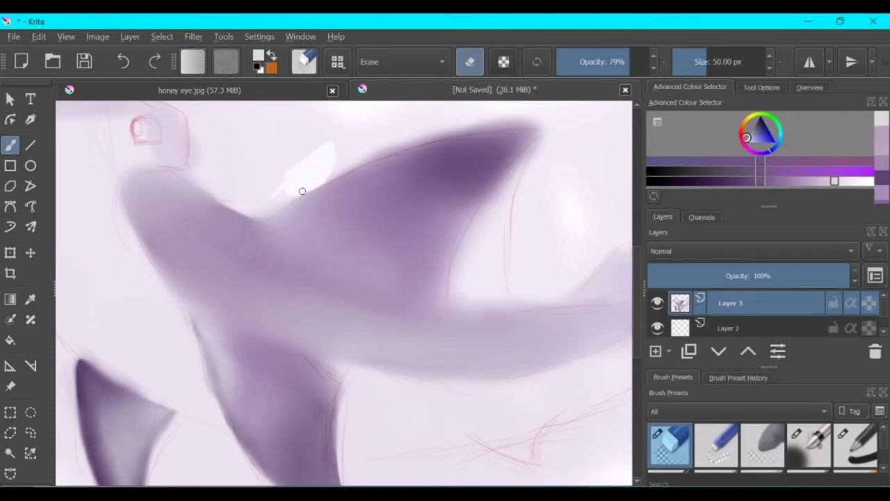
scroll(399, 146, up, 4)
mouse_move(132, 254)
mouse_down()
mouse_move(433, 119)
mouse_move(507, 101)
mouse_up()
scroll(543, 229, down, 4)
Try to erase the spill along the dorsal fin's upper edge as far as its tip.
drag(543, 228, 330, 259)
scroll(330, 258, up, 2)
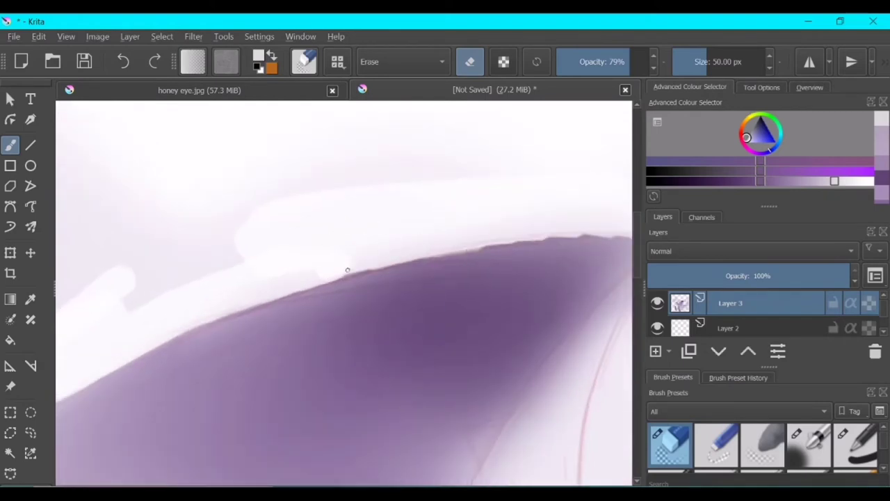
scroll(423, 259, up, 2)
drag(299, 285, 556, 213)
scroll(517, 250, down, 2)
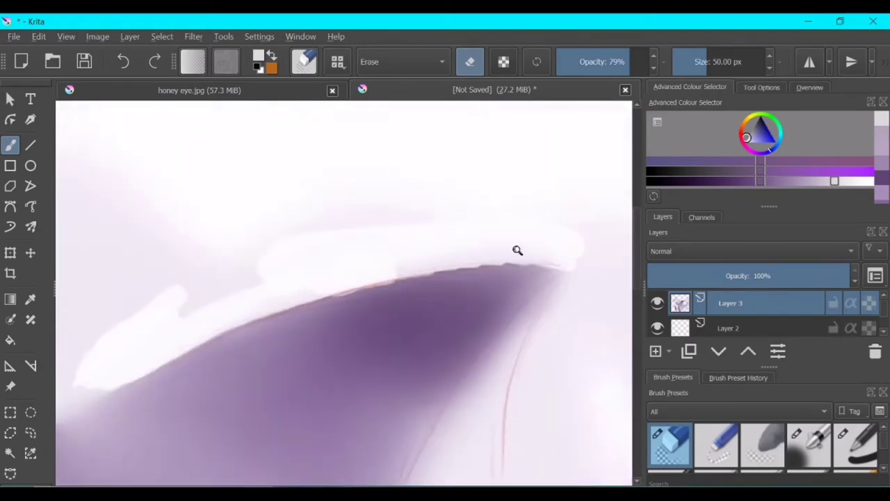
scroll(517, 251, up, 2)
drag(452, 275, 161, 335)
scroll(161, 335, up, 2)
scroll(382, 276, down, 3)
scroll(453, 254, up, 3)
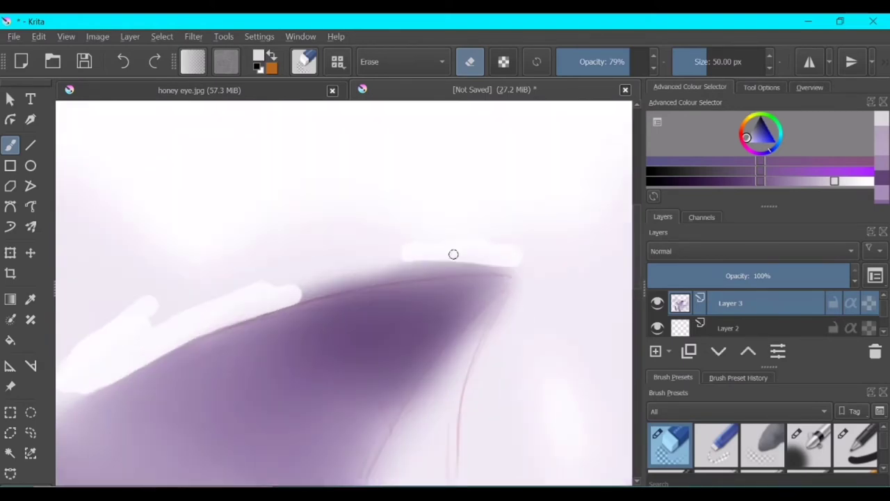
Try to erase around the dorsal fin's tip and down its rear edge with the 50 px eraser.
mouse_move(453, 255)
mouse_down()
mouse_move(329, 288)
mouse_move(403, 272)
mouse_move(543, 273)
mouse_up()
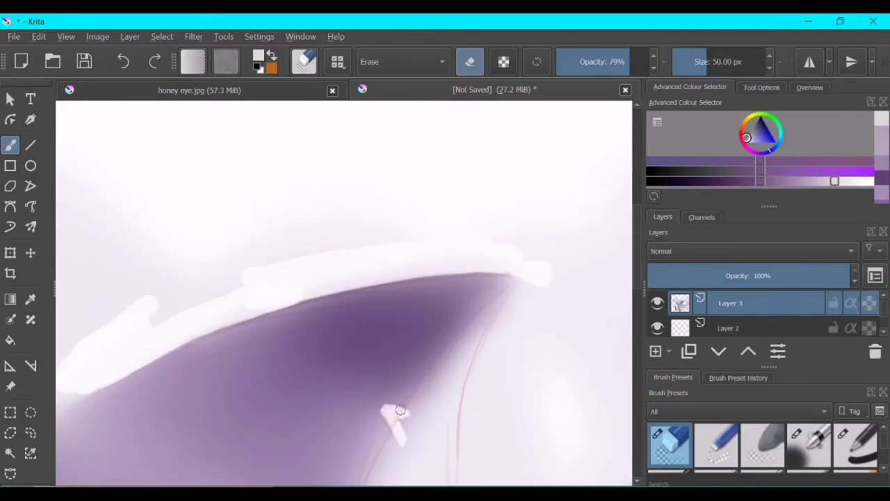
drag(400, 410, 454, 355)
drag(410, 404, 462, 345)
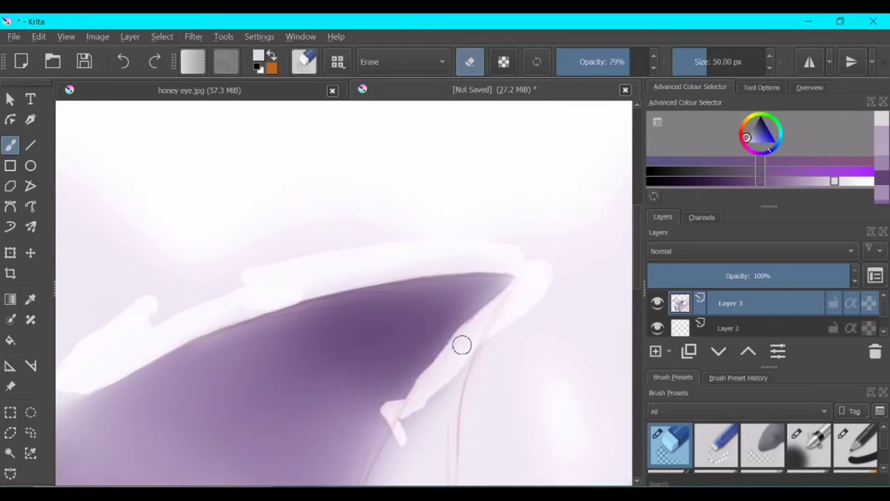
drag(498, 256, 393, 461)
key(ctrl+z)
key(ctrl+z)
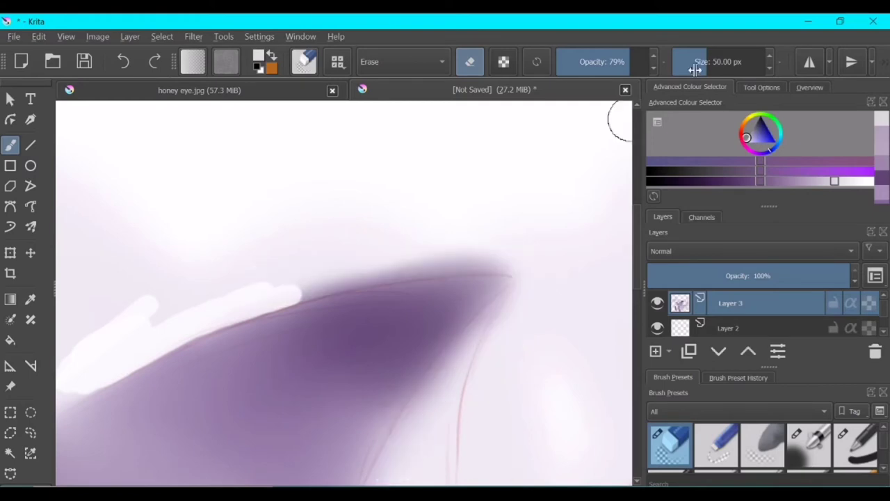
Reduce the eraser to 33.78 px and clean the dorsal fin's upper edge up to the tip.
key(bracketleft)
mouse_move(299, 279)
mouse_down()
mouse_move(418, 264)
mouse_move(402, 259)
mouse_move(448, 266)
mouse_move(265, 282)
mouse_up()
key(ctrl+z)
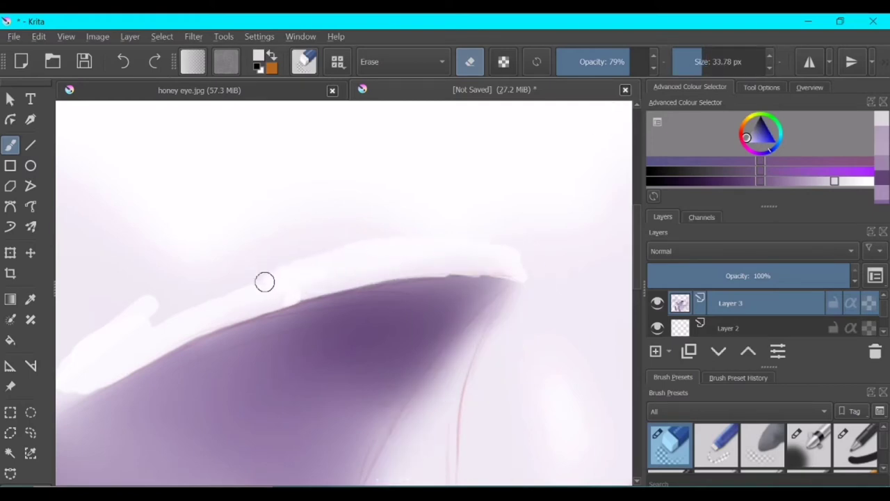
Erase the spill along the upper part of the dorsal fin's rear edge and around the tip.
drag(413, 421, 469, 359)
drag(550, 277, 485, 338)
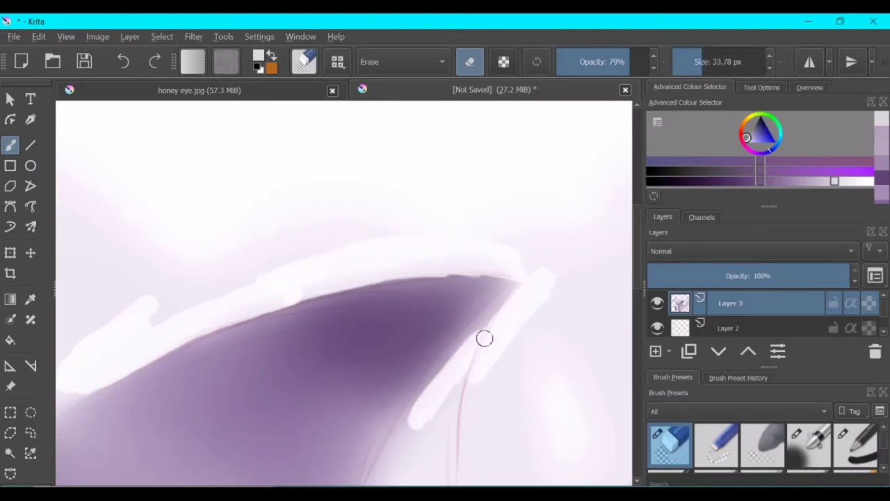
drag(522, 278, 445, 264)
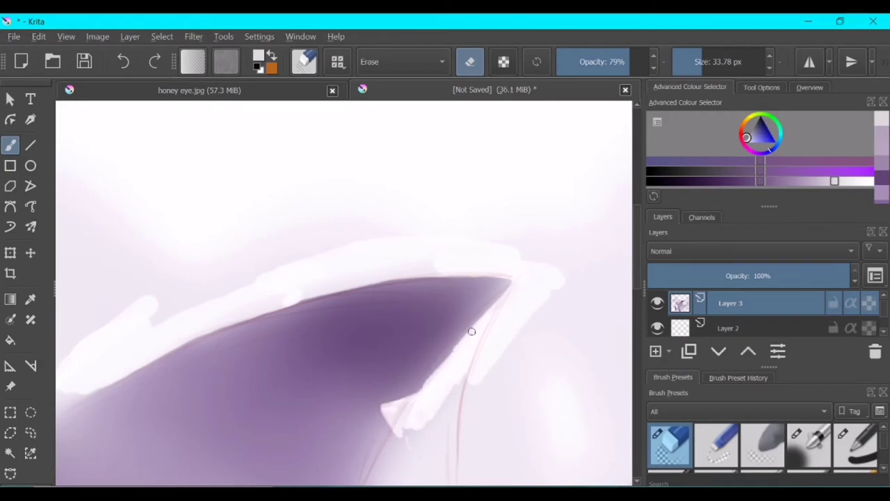
key(ctrl+z)
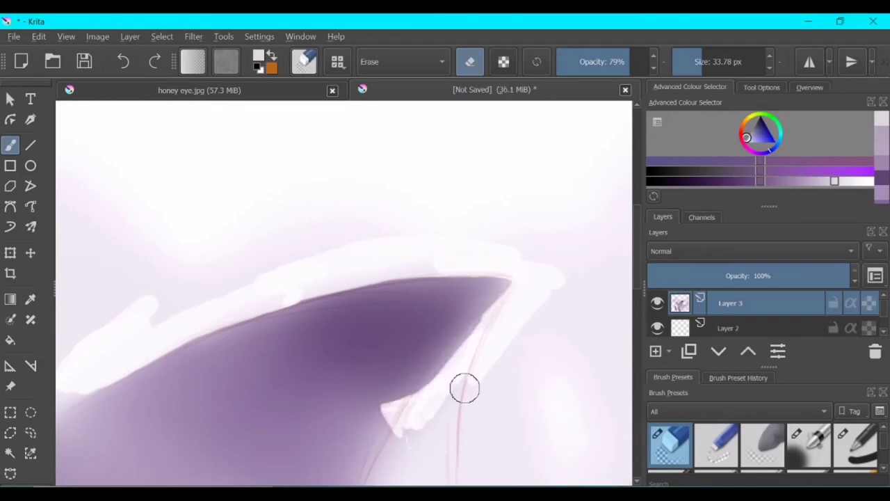
Trim the dorsal fin's upper rear edge with erasing straight lines at 18.12 px, then return to freehand brush mode.
key(v)
key(bracketleft)
key(bracketleft)
key(bracketleft)
key(bracketleft)
key(bracketleft)
key(bracketright)
key(bracketright)
key(bracketright)
key(bracketright)
drag(415, 401, 483, 316)
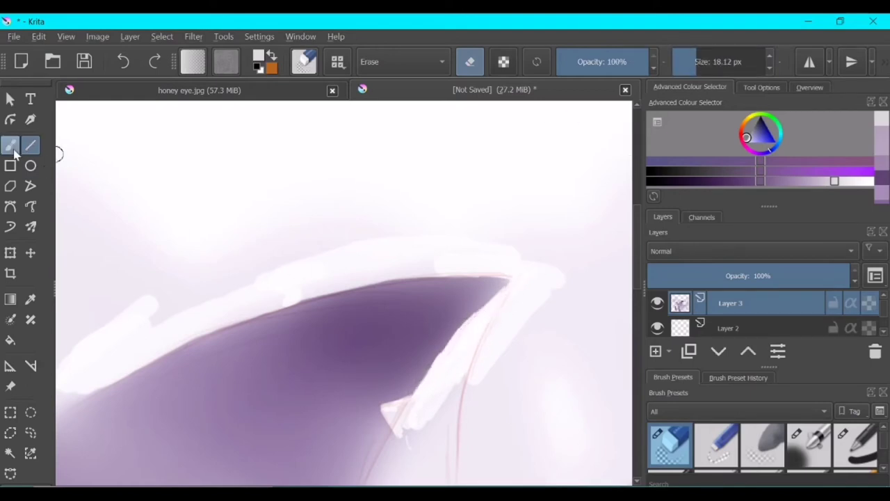
click(14, 148)
Erase the spill along the dorsal fin's lower rear edge and the back, clearing the gap behind the fin.
scroll(358, 438, up, 3)
scroll(521, 154, down, 3)
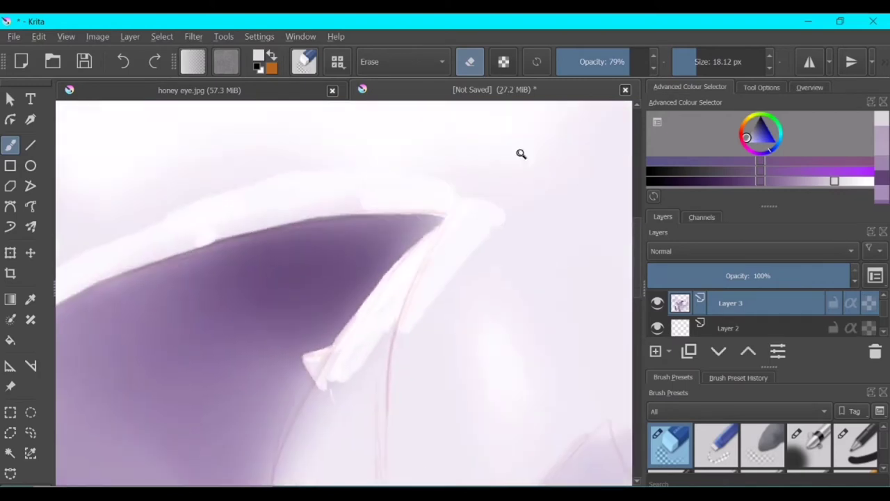
scroll(521, 154, up, 2)
scroll(441, 193, down, 2)
mouse_move(369, 278)
mouse_down()
mouse_move(412, 149)
mouse_move(396, 288)
mouse_up()
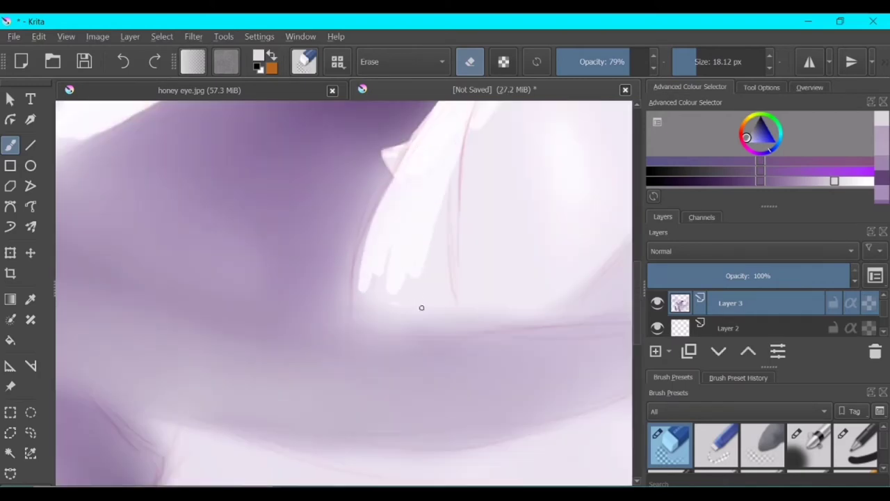
mouse_move(531, 315)
mouse_down()
mouse_move(364, 318)
mouse_move(363, 259)
mouse_move(385, 275)
mouse_up()
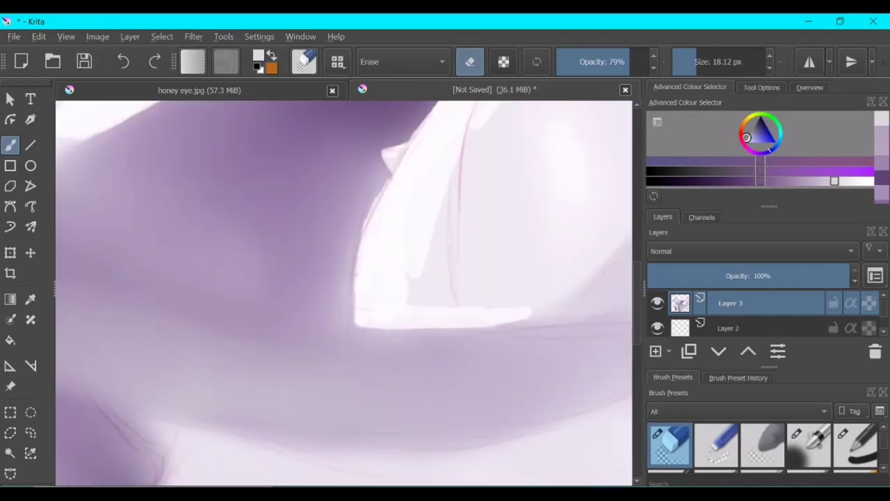
mouse_move(417, 332)
mouse_down()
mouse_move(463, 270)
mouse_move(541, 119)
mouse_up()
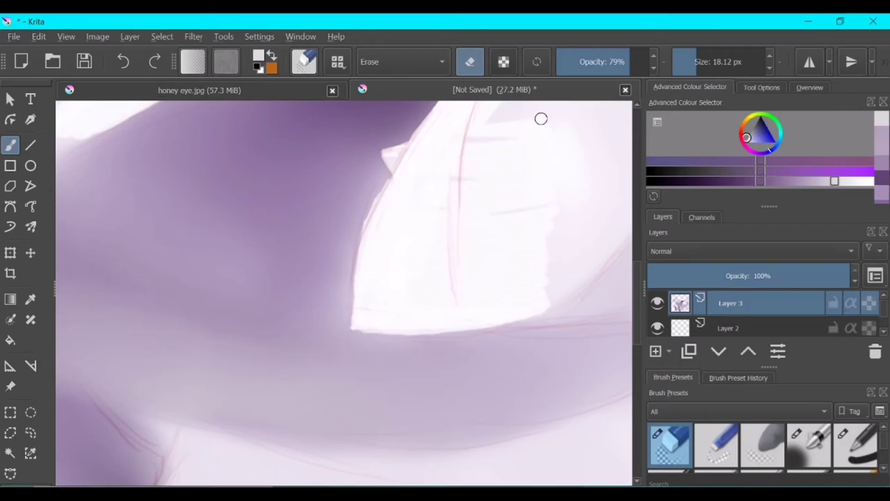
drag(432, 332, 494, 331)
Add a new paint layer above Layer 2 and set up a soft airbrush in dark purple at 16.11 px.
scroll(364, 295, down, 5)
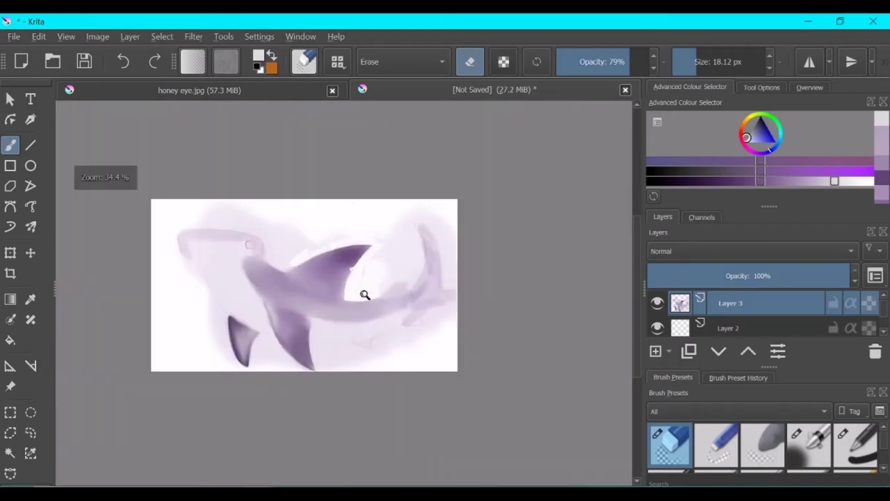
scroll(317, 344, up, 4)
drag(637, 292, 640, 248)
click(729, 327)
click(655, 351)
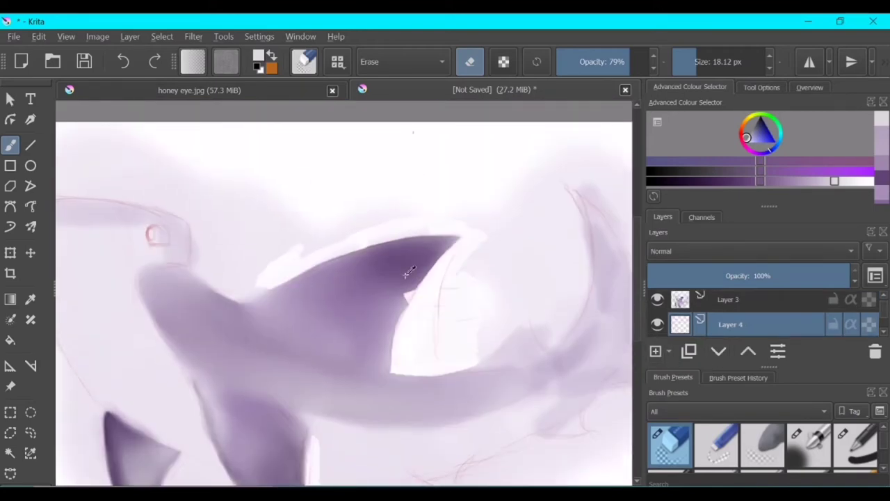
click(809, 446)
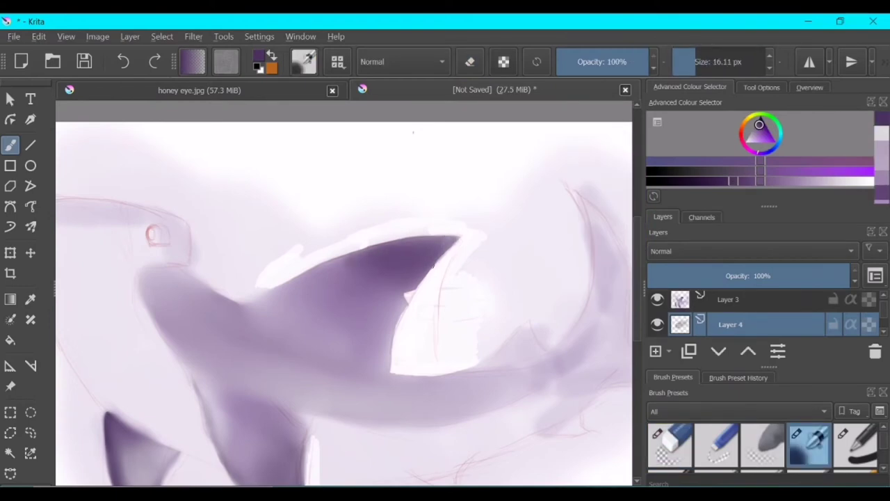
Soften the shark's body and fin shading with the Blender_Blur brush at 93.92 px.
scroll(724, 452, down, 1)
click(716, 447)
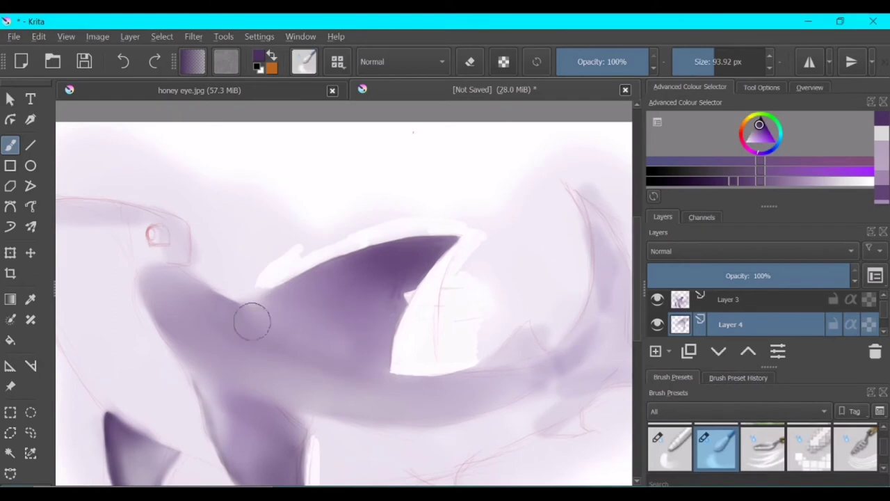
scroll(268, 299, down, 4)
scroll(301, 363, up, 3)
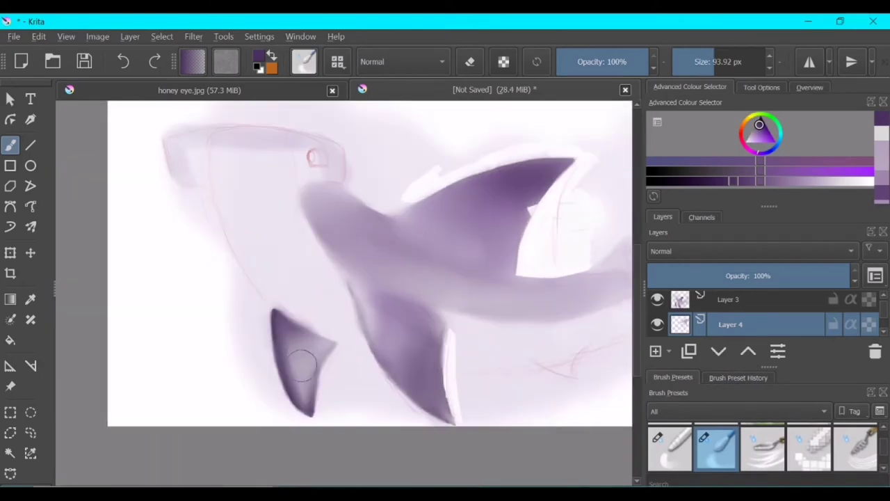
Paint dark purple edges on the larger pectoral fin with the soft airbrush at 16.11 px, blend them with Blender_Blur, and switch to Layer 3.
scroll(761, 446, up, 1)
click(809, 446)
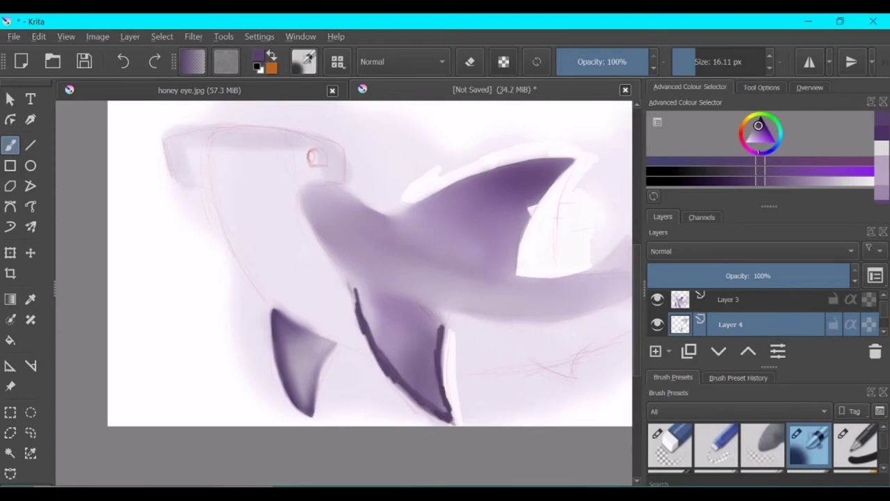
click(738, 377)
click(724, 424)
mouse_move(445, 417)
mouse_down()
mouse_move(432, 362)
mouse_move(374, 291)
mouse_up()
key(Page_Up)
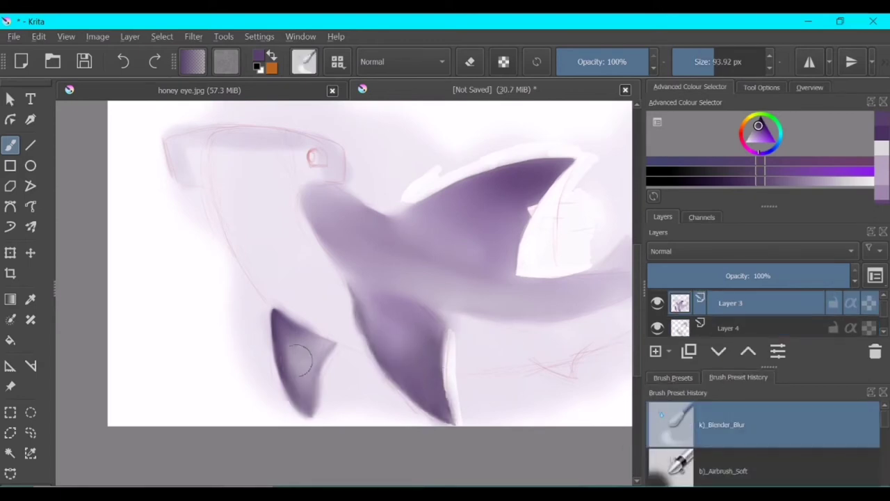
Paint the upper tail lobe in medium purple with the soft airbrush at 16.11 px and blend the strokes.
scroll(498, 165, up, 3)
scroll(483, 174, down, 3)
key(/)
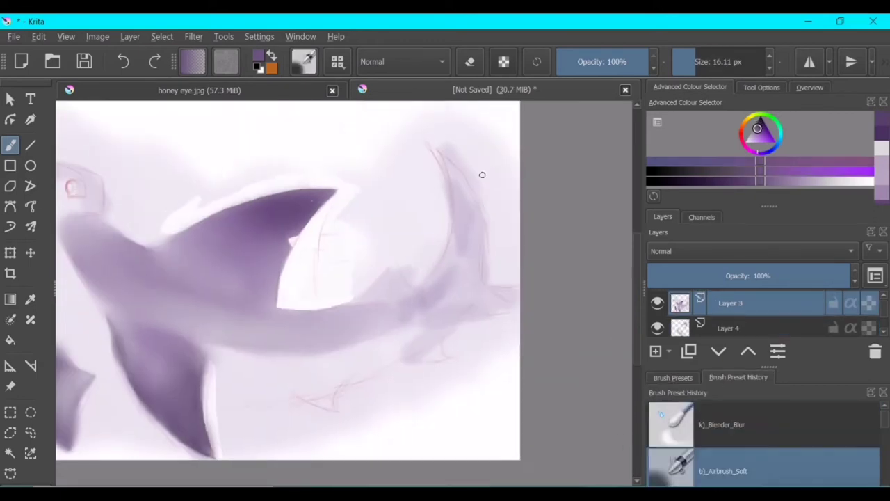
key(ctrl+z)
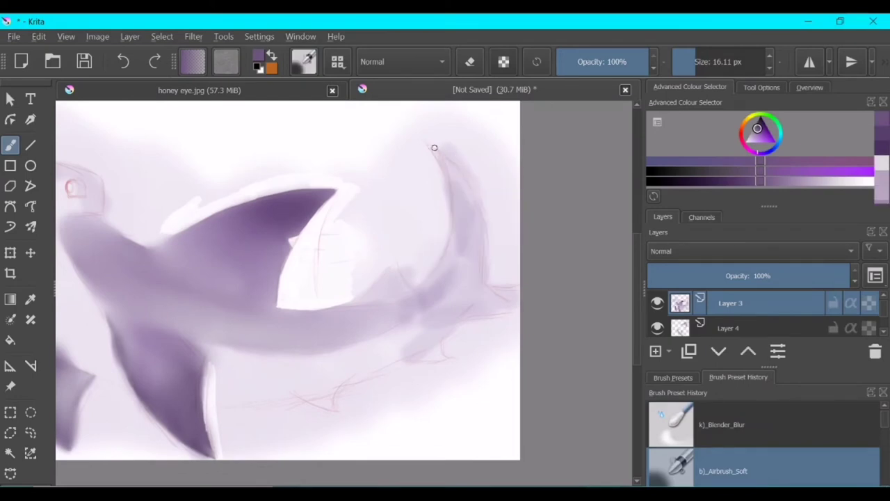
mouse_move(458, 199)
mouse_down()
mouse_move(442, 278)
mouse_move(480, 243)
mouse_up()
key(/)
drag(445, 160, 453, 248)
key(/)
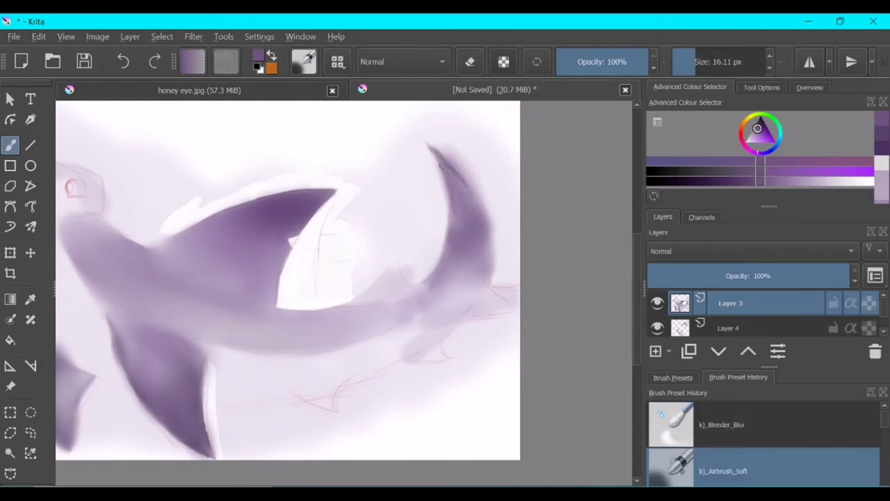
Darken the upper tail lobe toward its tip with dark purple airbrush strokes and blend them into the lobe.
key(/)
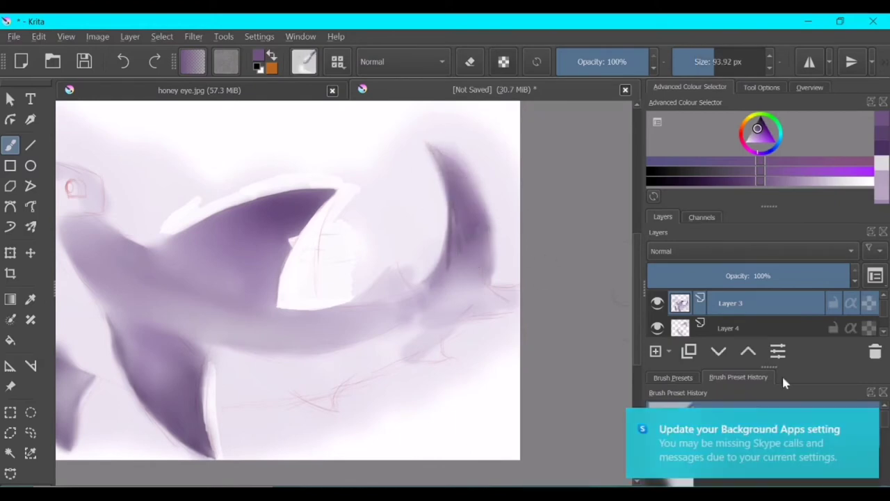
key(/)
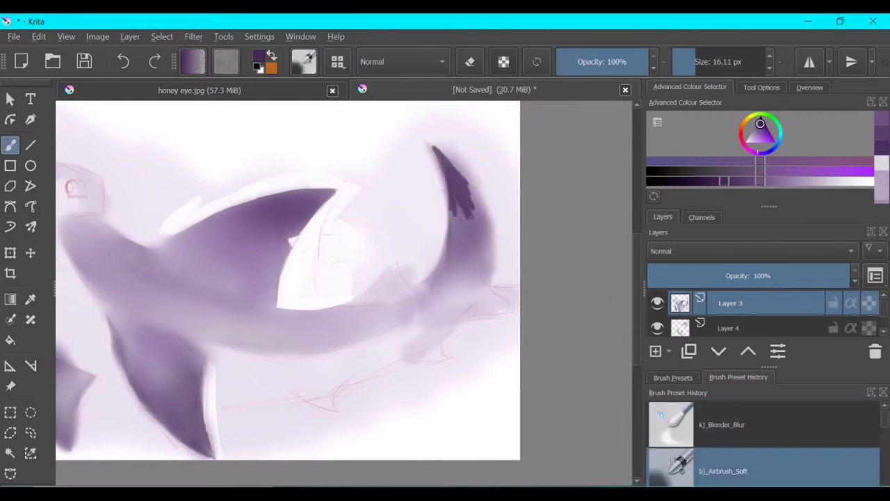
key(/)
mouse_move(445, 153)
mouse_down()
mouse_move(443, 225)
mouse_move(455, 181)
mouse_move(482, 216)
mouse_move(444, 165)
mouse_move(466, 201)
mouse_up()
key(/)
key(/)
key(/)
Erase the spill around both edges of the upper tail lobe with the circle eraser at 18.12 px, then return to the soft airbrush.
click(706, 408)
click(673, 377)
click(670, 445)
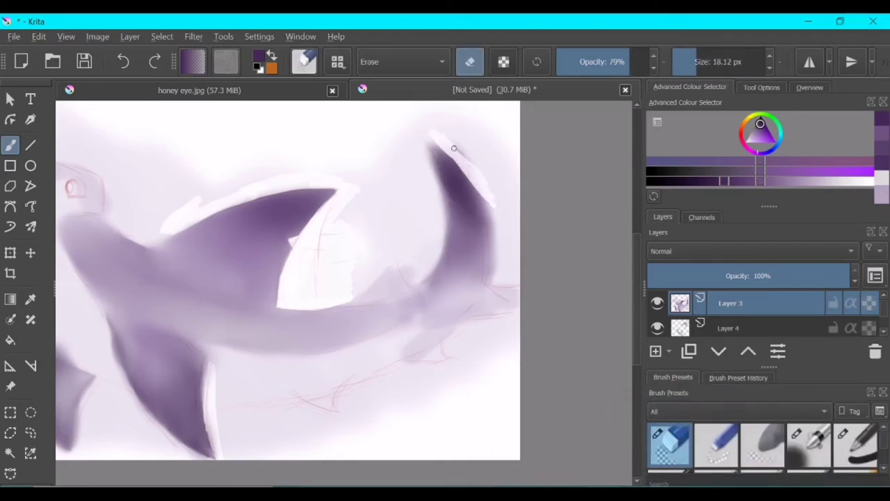
drag(492, 210, 487, 275)
click(738, 377)
click(724, 425)
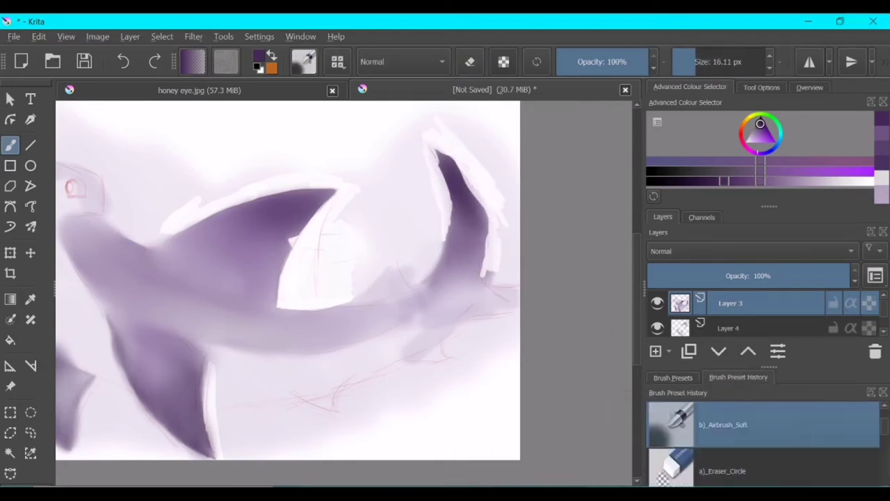
Extend the tail tip in very dark purple, sketching its narrow point with a fine 0.53 px airbrush stroke.
scroll(445, 152, up, 5)
scroll(342, 207, down, 5)
scroll(341, 207, up, 6)
key([)
key([)
key([)
key([)
key([)
key([)
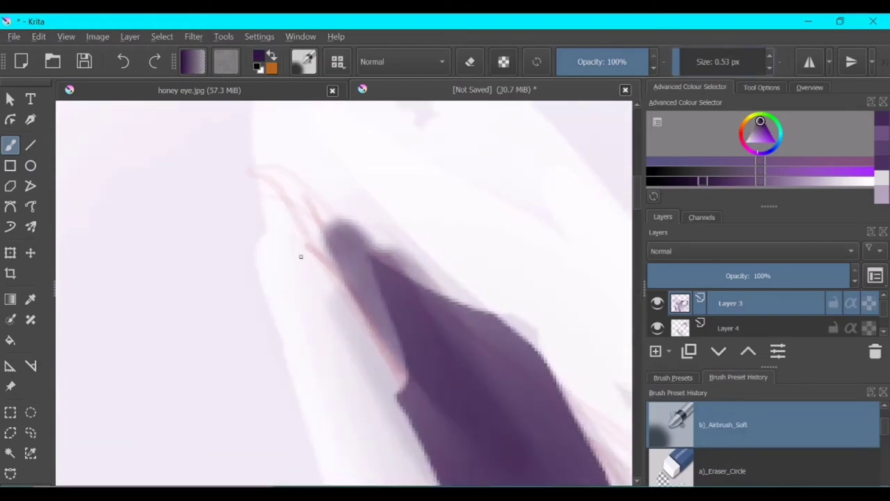
drag(276, 179, 341, 275)
drag(389, 289, 417, 369)
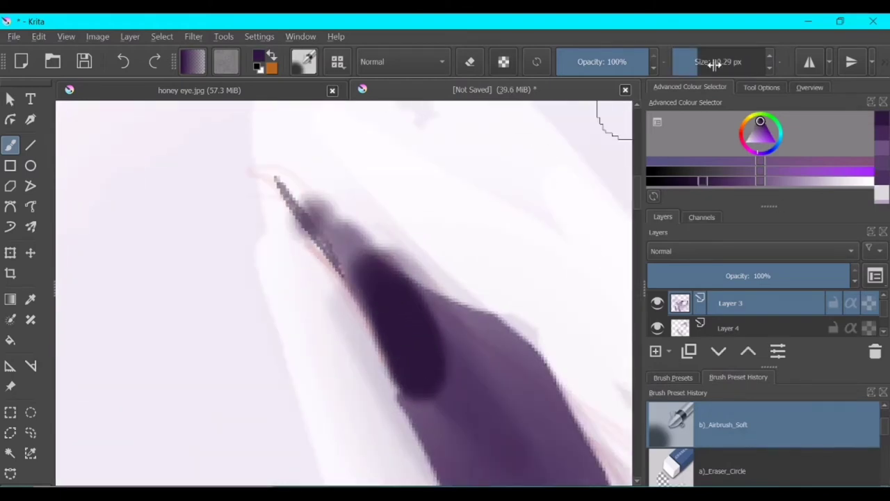
Fill the tail tip and darken the lobe's inner edge in very dark purple with the airbrush at 8.25 px.
drag(704, 61, 691, 62)
mouse_move(327, 230)
mouse_down()
mouse_move(292, 188)
mouse_move(480, 309)
mouse_up()
mouse_move(334, 214)
mouse_down()
mouse_move(394, 279)
mouse_move(397, 352)
mouse_move(341, 250)
mouse_move(533, 358)
mouse_up()
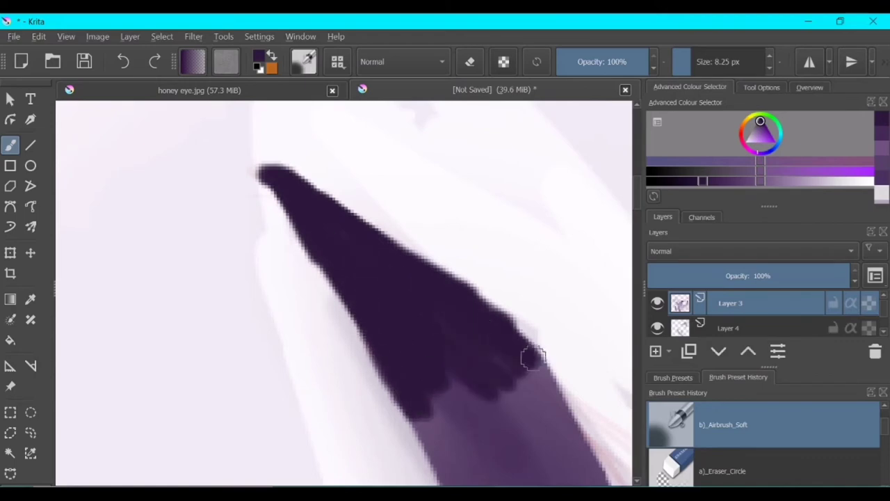
scroll(388, 339, down, 2)
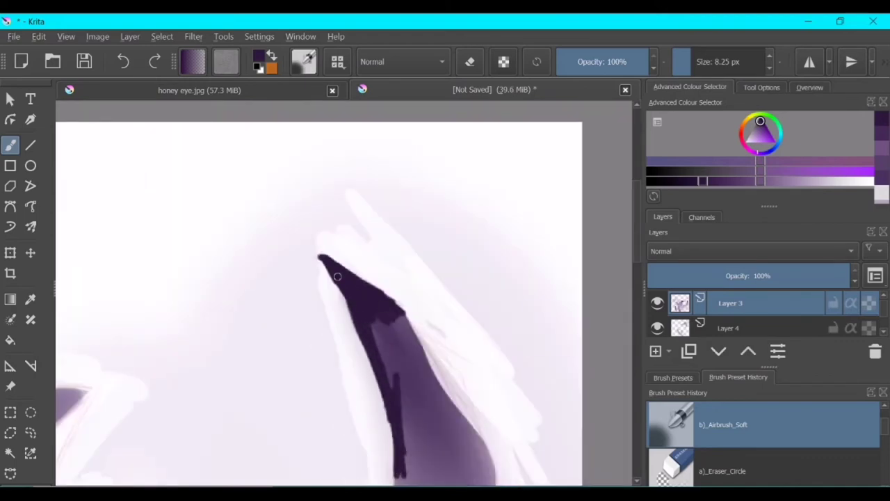
scroll(367, 295, down, 2)
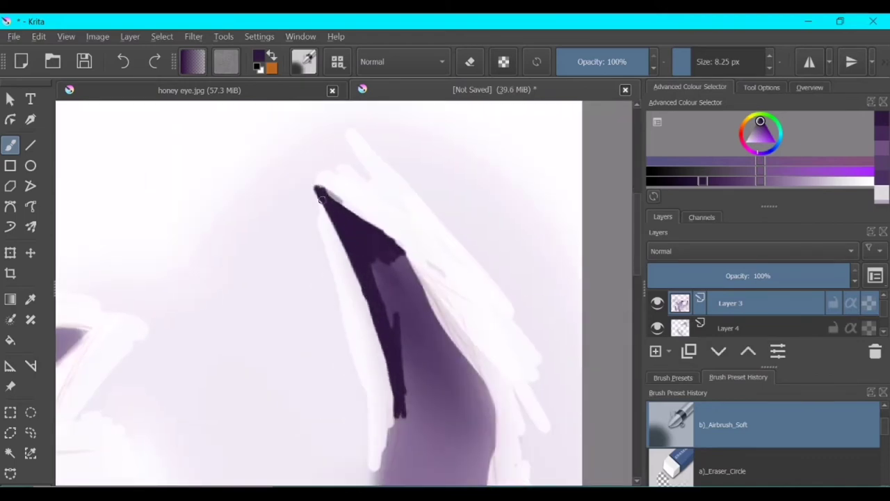
Blend the dark tail tip down into the lobe with Blender_Blur, enlarging the brush from 12.54 to 48.09 px.
click(673, 377)
click(716, 445)
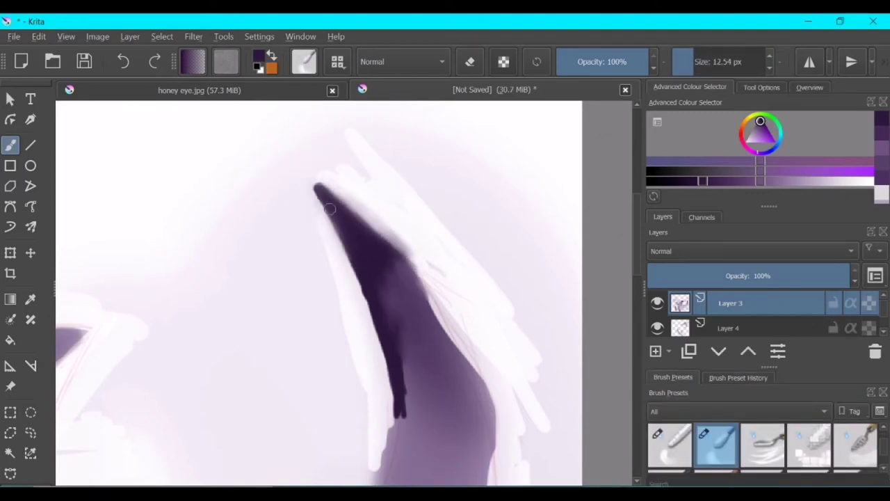
key(bracketright)
key(bracketright)
key(bracketright)
key(bracketright)
scroll(403, 204, down, 2)
scroll(341, 263, up, 2)
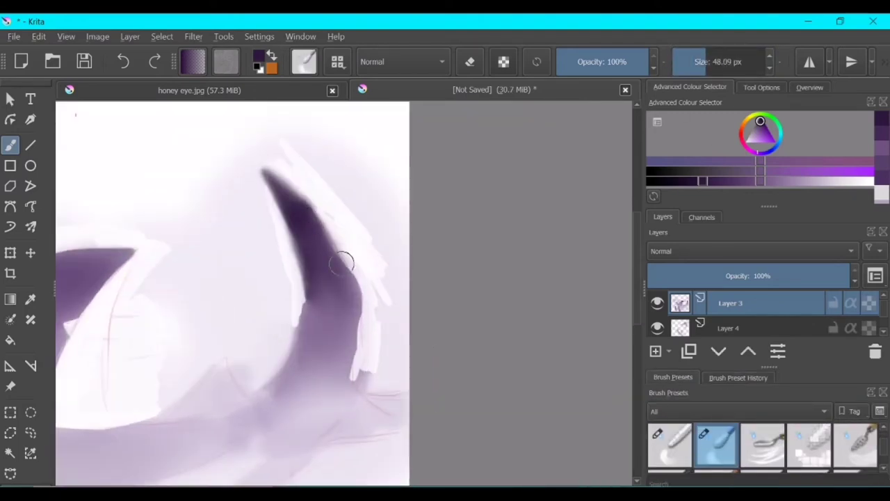
drag(341, 263, 332, 286)
Strengthen the dark purple along the tail tip on Layer 4 with the soft airbrush and blend it at 48.09 px.
click(729, 328)
scroll(765, 446, up, 2)
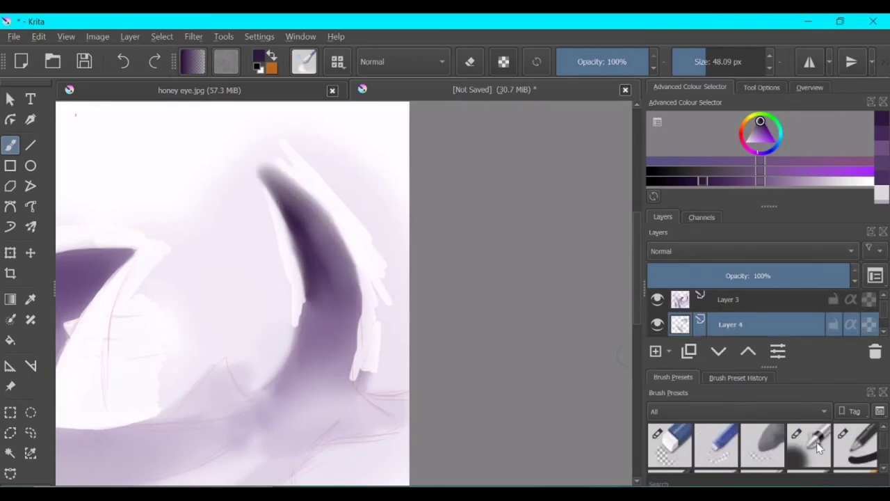
click(809, 445)
mouse_move(268, 178)
mouse_down()
mouse_move(278, 209)
mouse_move(308, 211)
mouse_up()
key(slash)
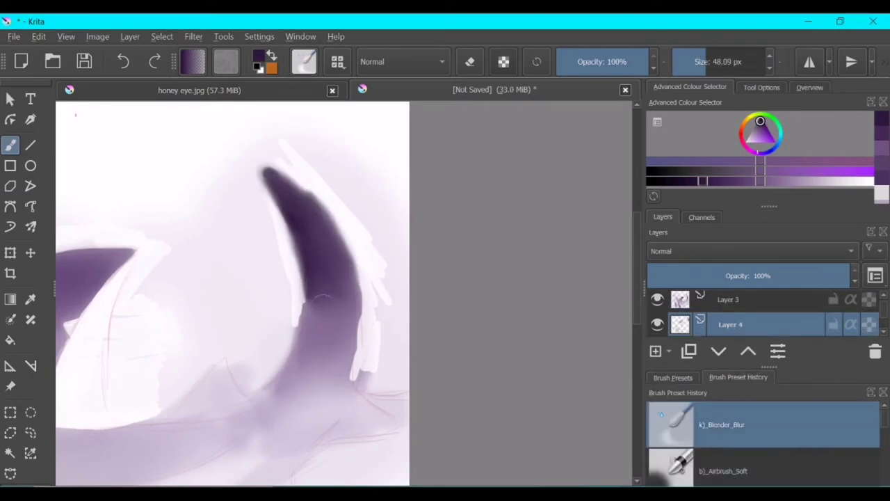
drag(307, 371, 384, 253)
Paint dark purple strokes where the tail meets the canvas edge with the airbrush at 27.83 px and blend them.
key(slash)
drag(390, 289, 452, 281)
drag(403, 266, 449, 259)
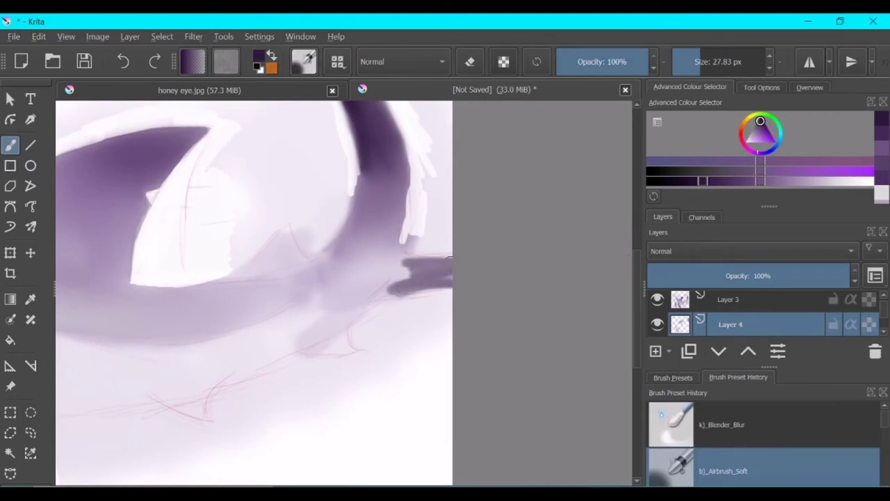
key(slash)
drag(393, 286, 452, 276)
On Layer 3, paint a dark purple stroke along the lower tail edge and blend the tail's shading at 48.09 px.
click(727, 300)
key(slash)
mouse_move(393, 285)
mouse_down()
mouse_move(452, 257)
mouse_move(344, 323)
mouse_up()
key(slash)
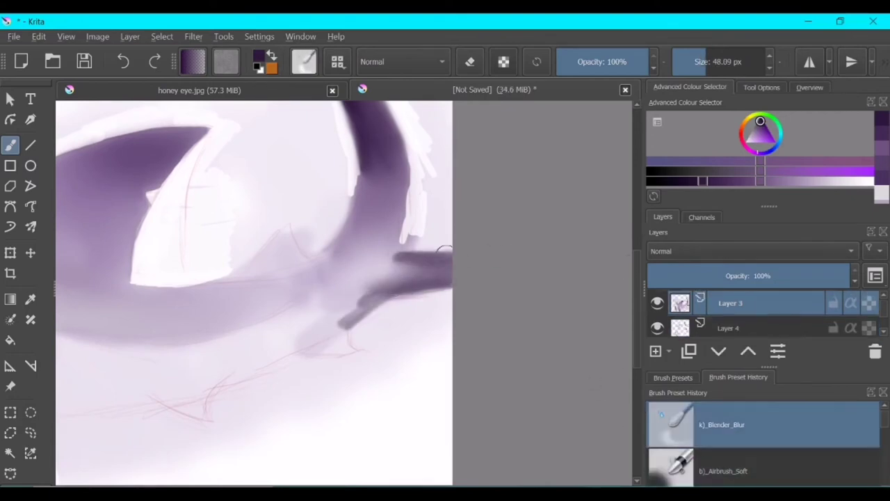
drag(452, 292, 362, 274)
Darken the tail's inner curve and the back up to the dorsal fin in dark purple at 27.83 px and blend it.
scroll(253, 287, up, 1)
key(slash)
drag(372, 170, 336, 253)
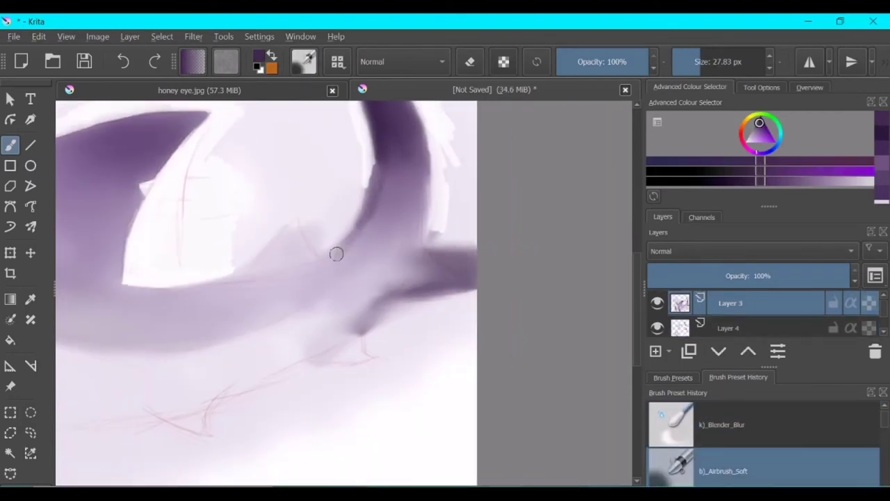
mouse_move(123, 287)
mouse_down()
mouse_move(172, 296)
mouse_move(304, 279)
mouse_move(132, 292)
mouse_up()
key(slash)
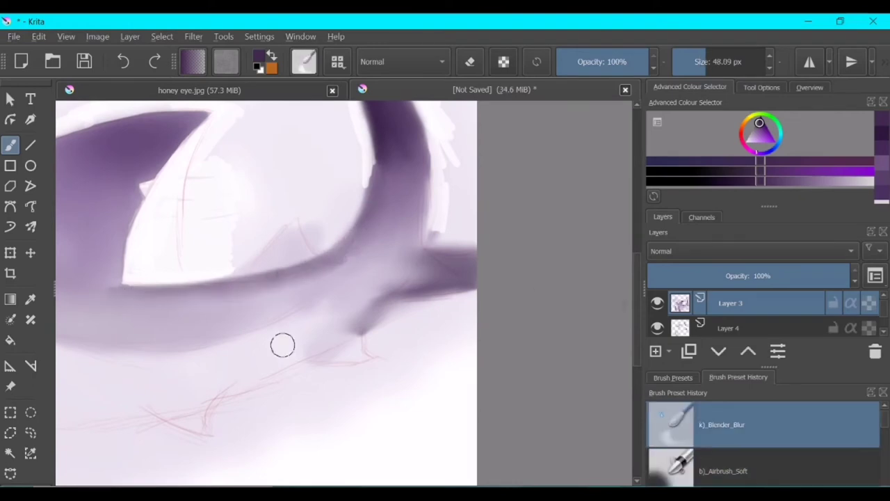
Add a new paint layer and paint the small rear dorsal fin's front edge in dark purple, softening it with the blender.
scroll(310, 270, up, 3)
key(slash)
mouse_move(310, 271)
mouse_down()
mouse_move(373, 268)
mouse_move(309, 215)
mouse_move(331, 282)
mouse_move(348, 258)
mouse_up()
key(ctrl+z)
key(Insert)
mouse_move(278, 278)
mouse_down()
mouse_move(201, 320)
mouse_move(313, 214)
mouse_move(316, 198)
mouse_up()
key(slash)
mouse_move(368, 282)
mouse_down()
mouse_move(224, 350)
mouse_move(348, 247)
mouse_up()
Paint the small rear dorsal fin's back edge with the airbrush at 18.12 px and blend both edges into the fin.
scroll(344, 292, down, 5)
scroll(345, 292, up, 5)
key(slash)
drag(337, 257, 375, 337)
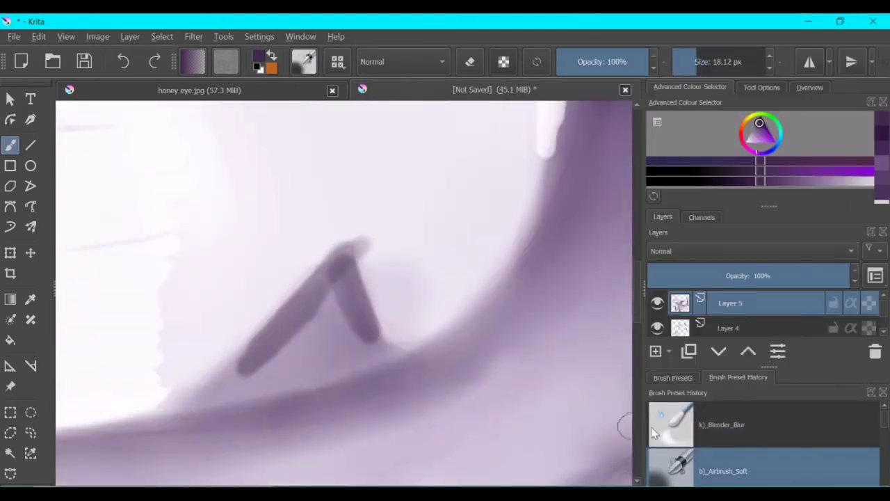
click(654, 433)
mouse_move(279, 347)
mouse_down()
mouse_move(338, 334)
mouse_move(306, 403)
mouse_up()
Darken the back beneath the small rear dorsal fin and blend the fin's base into the body at 48.09 px.
key(slash)
drag(208, 403, 473, 368)
key(slash)
drag(487, 313, 312, 393)
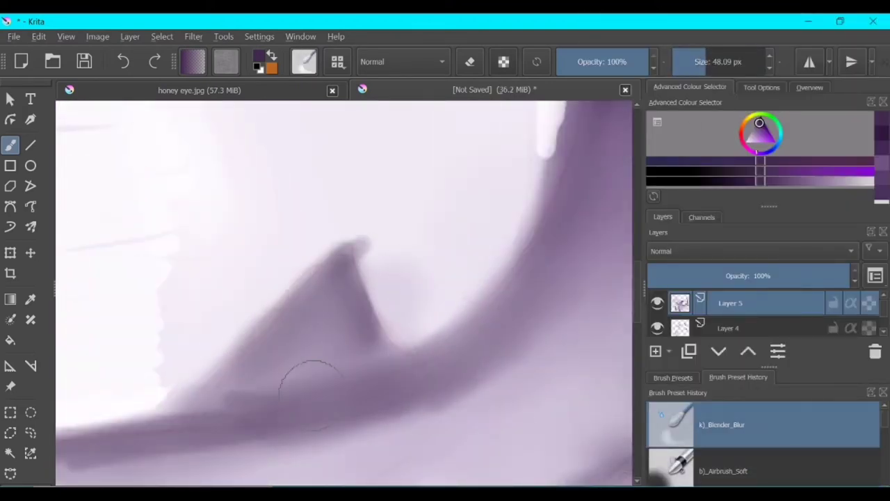
Shade the hammer-shaped head's border in medium purple with the airbrush at 18.12 px and blend it inward.
scroll(311, 393, down, 5)
scroll(256, 326, up, 1)
scroll(210, 224, up, 4)
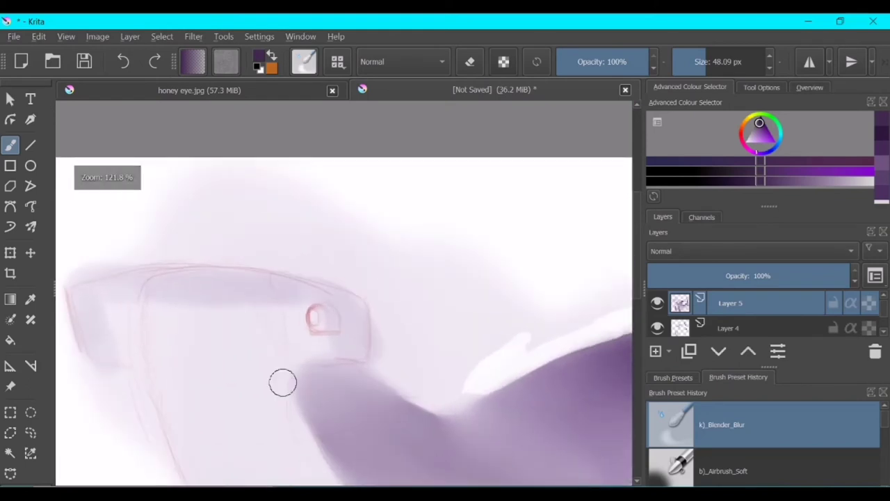
key(slash)
mouse_move(91, 333)
mouse_down()
mouse_move(109, 359)
mouse_move(113, 316)
mouse_move(301, 291)
mouse_up()
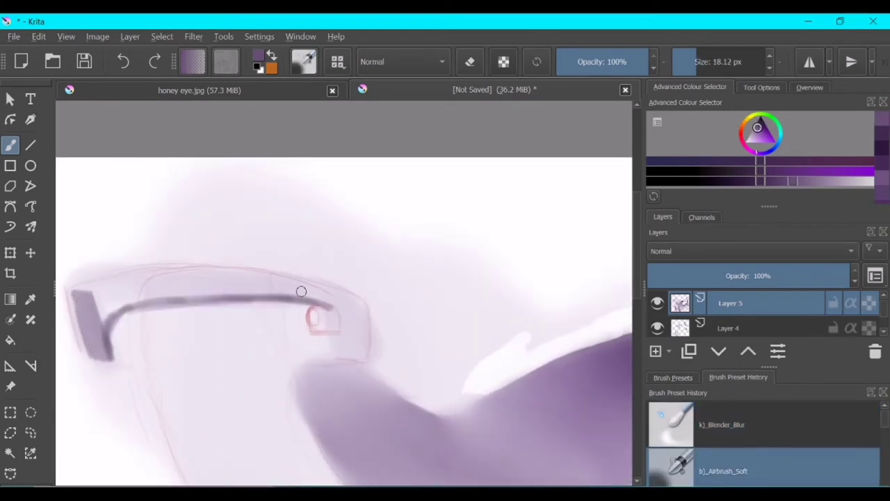
mouse_move(354, 353)
mouse_down()
mouse_move(328, 288)
mouse_move(130, 279)
mouse_move(98, 328)
mouse_move(72, 298)
mouse_move(236, 271)
mouse_move(296, 289)
mouse_move(144, 256)
mouse_move(138, 316)
mouse_move(145, 335)
mouse_move(115, 347)
mouse_move(265, 297)
mouse_move(358, 327)
mouse_move(300, 353)
mouse_up()
key(slash)
drag(198, 334, 237, 332)
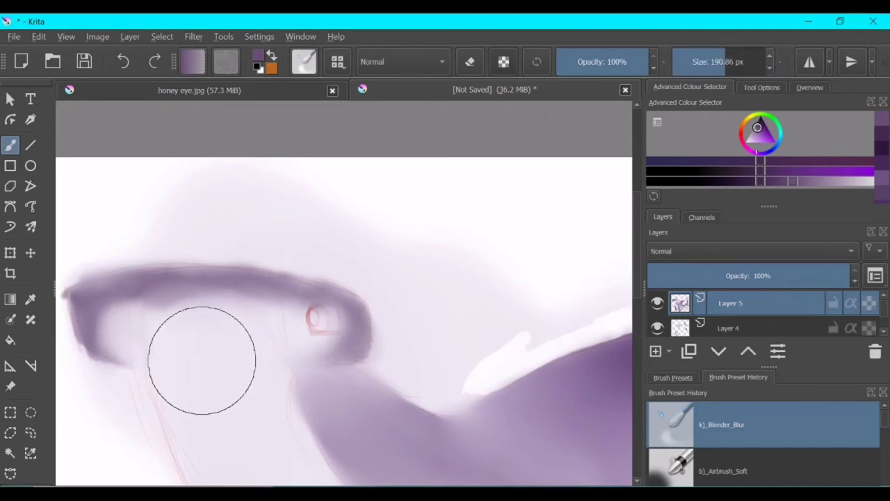
Undo the last head blend and outline the head's left lobe and front edge in dark purple at 18.12 px, softening the strokes.
click(802, 181)
key(/)
key(ctrl+z)
drag(68, 287, 85, 353)
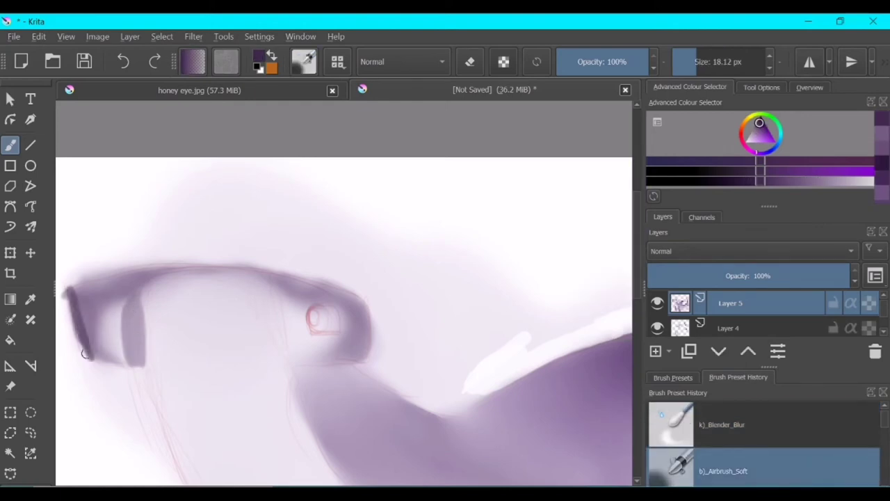
key(/)
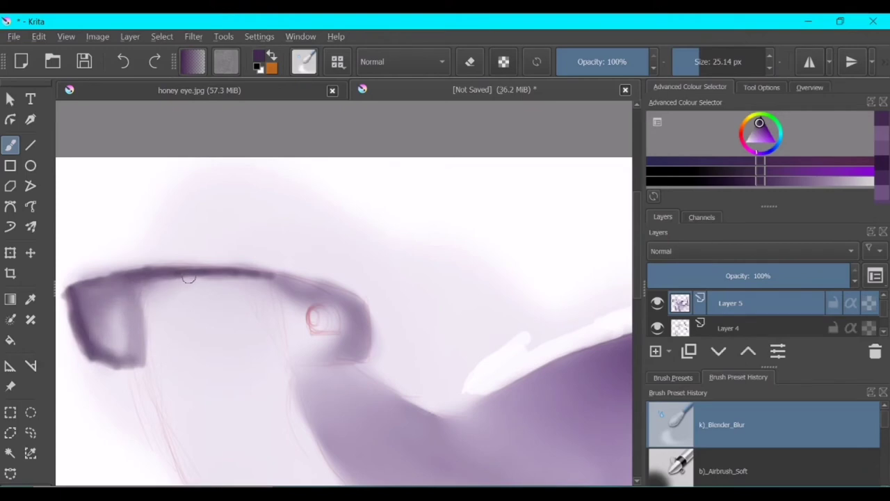
Sample a purple from the head, paint the right lobe's outline around the eye, and blend it at 61.14 px.
ctrl+click(299, 316)
key(/)
mouse_move(368, 306)
mouse_down()
mouse_move(364, 350)
mouse_move(310, 358)
mouse_up()
drag(264, 273, 364, 299)
key(/)
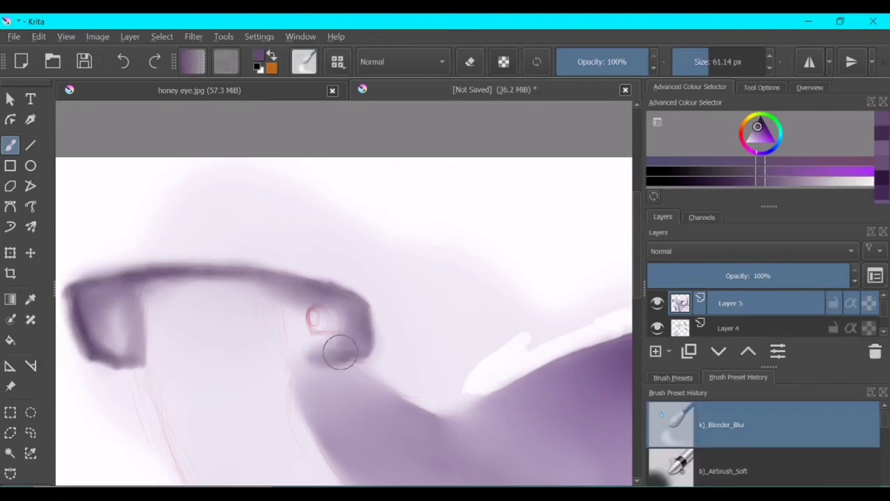
Sample the purple inside the head's left lobe and shade the lobe's interior with the airbrush and blender.
ctrl+click(115, 327)
key(/)
mouse_move(104, 303)
mouse_down()
mouse_move(117, 357)
mouse_move(469, 350)
mouse_move(461, 171)
mouse_up()
key(/)
key(/)
Paint the middle of the head and the underside in light grey with the airbrush, reducing the brush to 56.56 px.
ctrl+click(276, 330)
mouse_move(276, 329)
mouse_down()
mouse_move(222, 261)
mouse_move(254, 283)
mouse_move(255, 364)
mouse_up()
key(bracketleft)
key(bracketleft)
key(bracketleft)
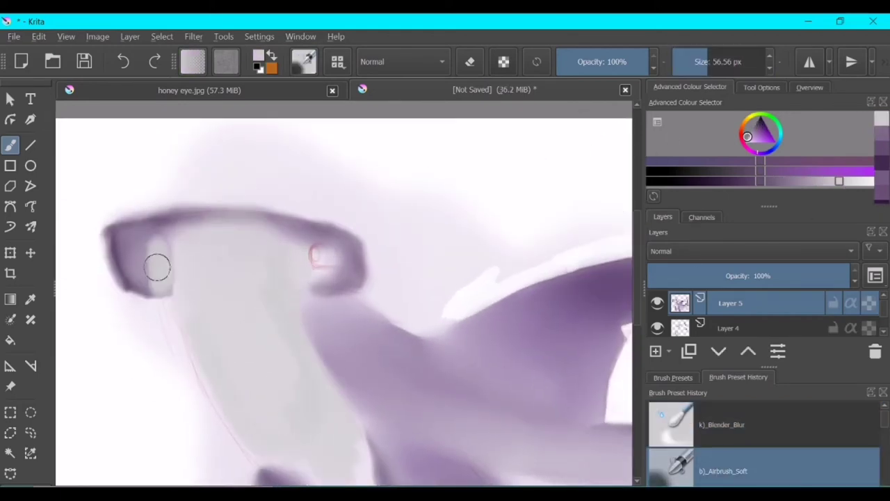
Blend the light grey underside into the purple head border with Blender_Blur at 100.32 px.
key(slash)
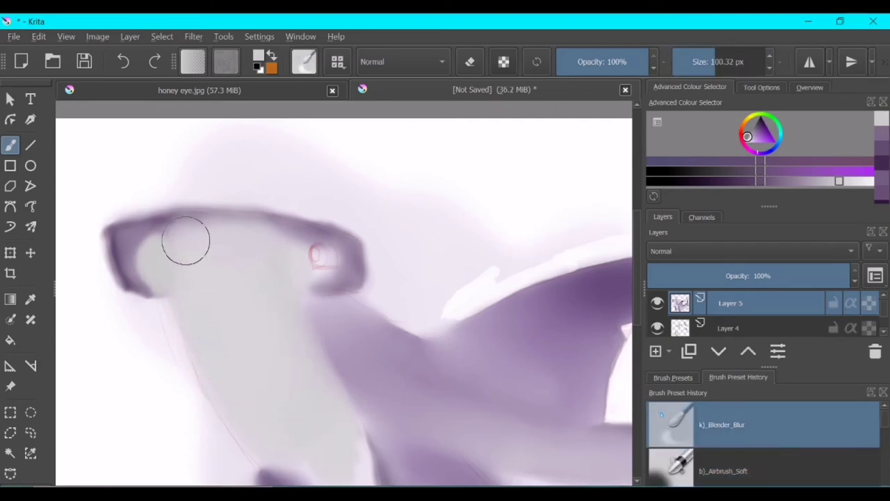
drag(185, 240, 278, 252)
scroll(334, 422, down, 2)
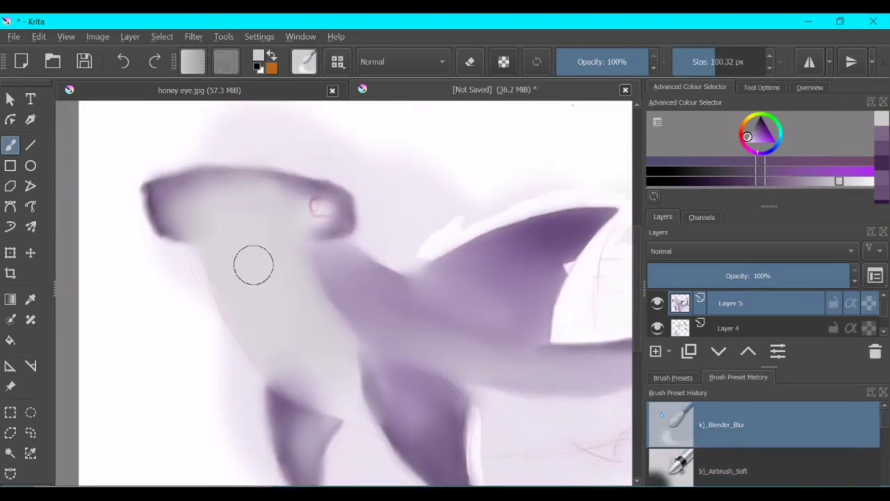
Blend the light grey underside from the head down to the front fins with Blender_Blur at 100.32 px.
mouse_move(209, 202)
mouse_down()
mouse_move(274, 369)
mouse_move(281, 365)
mouse_up()
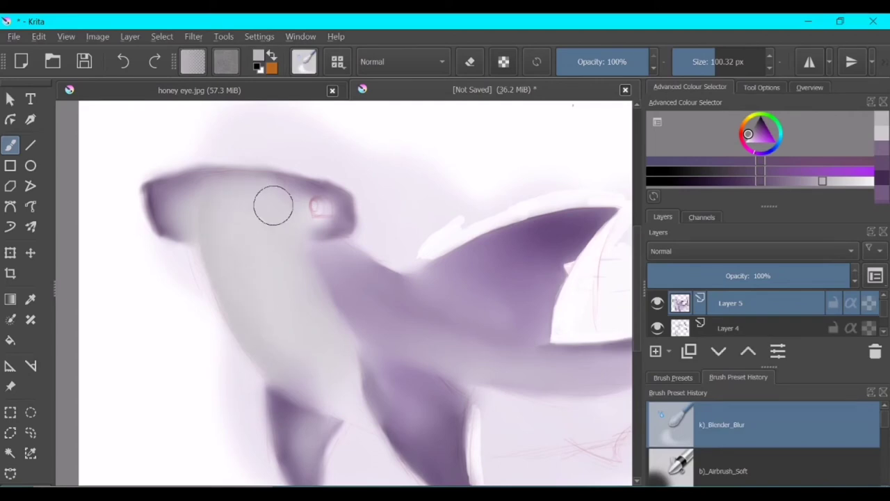
key(slash)
key(slash)
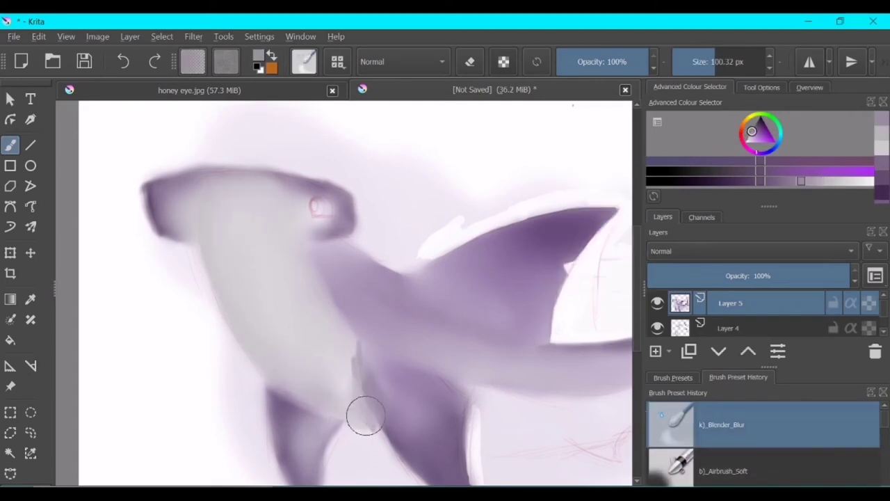
Paint sampled light grey beside the eye and blend it into the purple lobe, reducing the blender to 60 px.
ctrl+click(308, 204)
key(slash)
scroll(308, 204, up, 4)
key(slash)
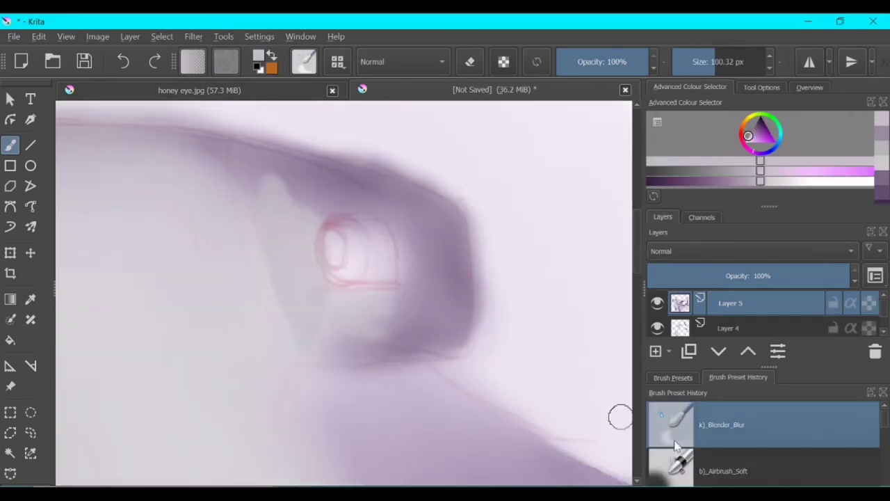
key(bracketleft)
key(bracketleft)
key(bracketleft)
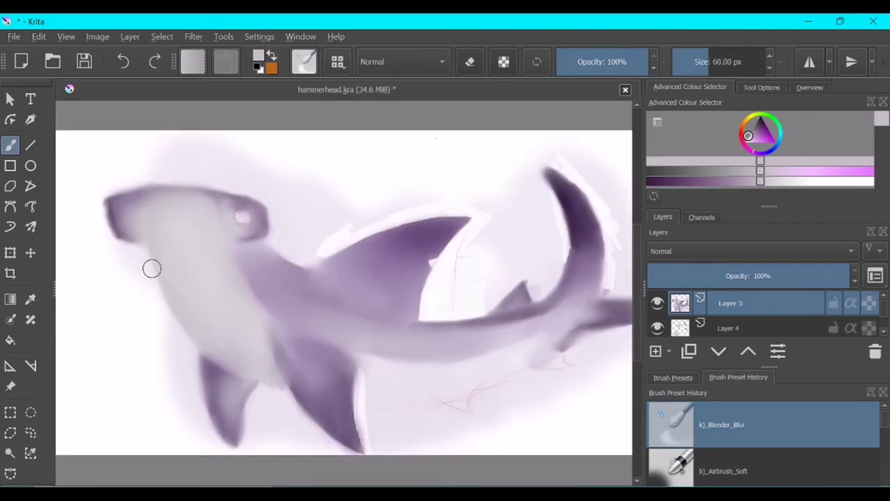
Paint the rear belly from the front fin towards the tail in light grey with Airbrush_Soft at 37.04 px.
key(slash)
click(686, 71)
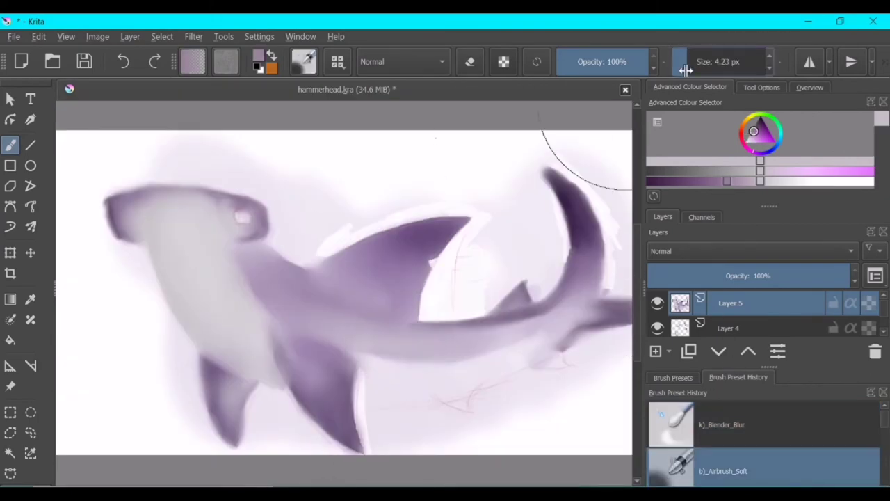
key(slash)
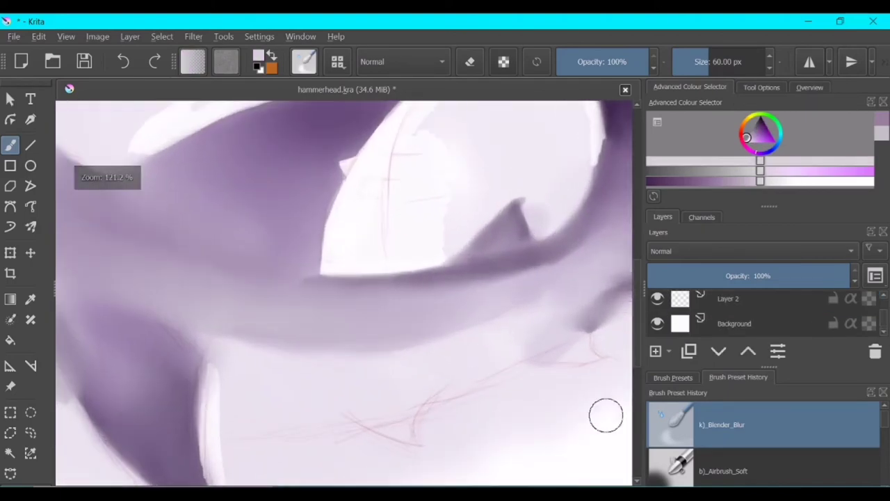
key(slash)
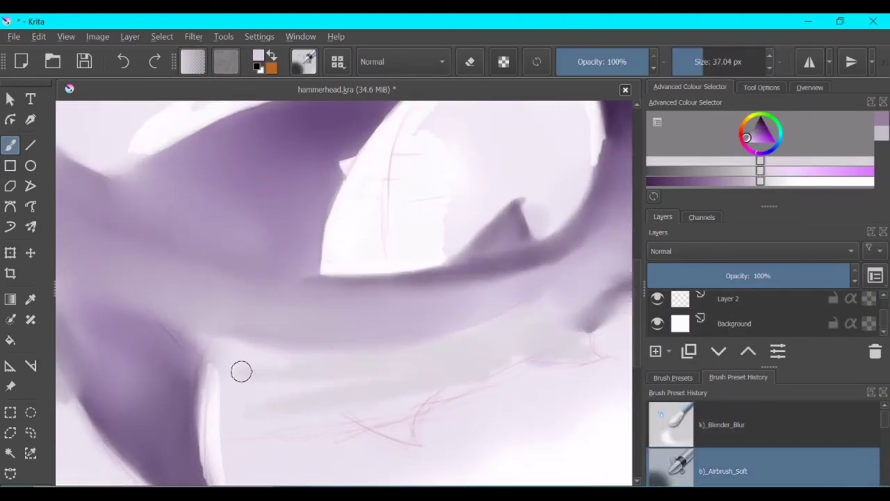
drag(241, 372, 278, 402)
mouse_move(230, 424)
mouse_down()
mouse_move(397, 417)
mouse_move(627, 390)
mouse_up()
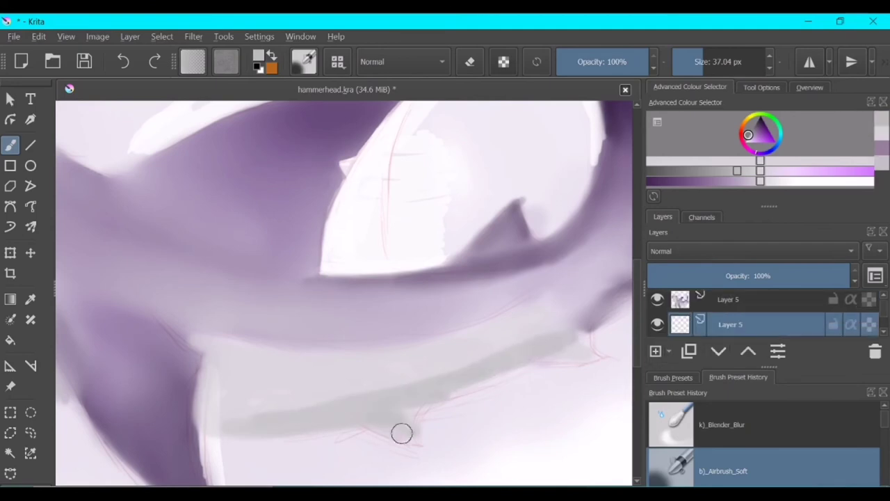
Blend the grey belly into the purple body on the upper Layer 5 with Blender_Blur at 60 px, adding more purple to the flank.
key(slash)
key(Page_Up)
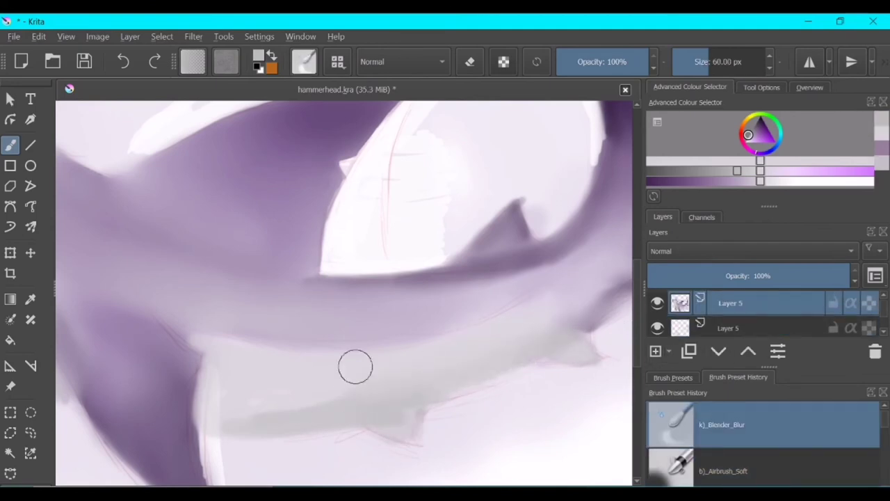
mouse_move(472, 333)
mouse_down()
mouse_move(566, 278)
mouse_move(250, 215)
mouse_move(571, 278)
mouse_move(435, 310)
mouse_move(497, 318)
mouse_move(441, 370)
mouse_move(175, 310)
mouse_move(606, 348)
mouse_move(323, 370)
mouse_up()
key(slash)
click(724, 181)
key(slash)
key(slash)
On the lower Layer 5, shade the belly edge and two small underside fins darker grey at 6.02 px and blend them at 14.25 px.
key(Page_Down)
ctrl+click(606, 347)
drag(314, 317, 545, 211)
drag(619, 235, 455, 247)
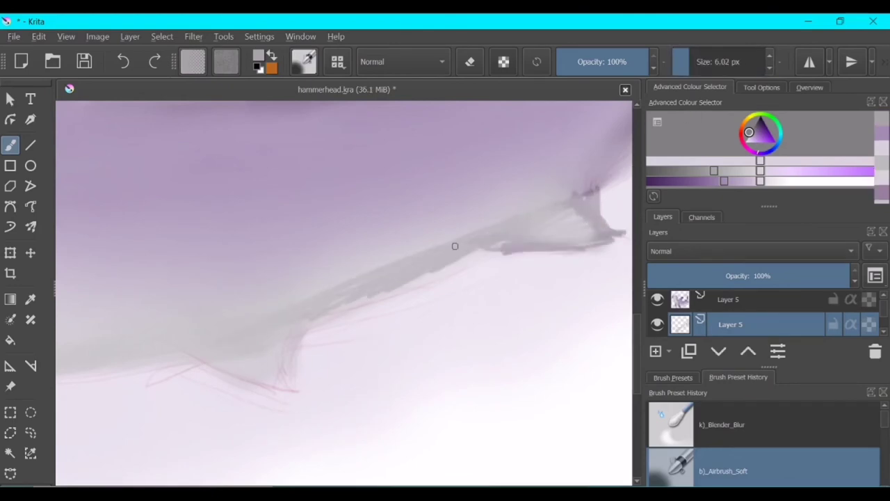
drag(272, 385, 289, 372)
key(slash)
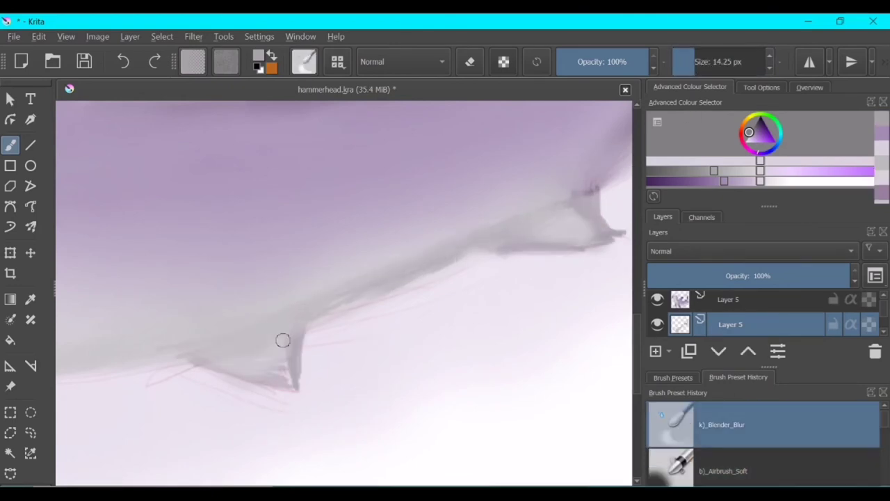
Outline the grey underside's lower edge along the front fin's base in sampled dark purple with the airbrush at 6.02 px.
key(2)
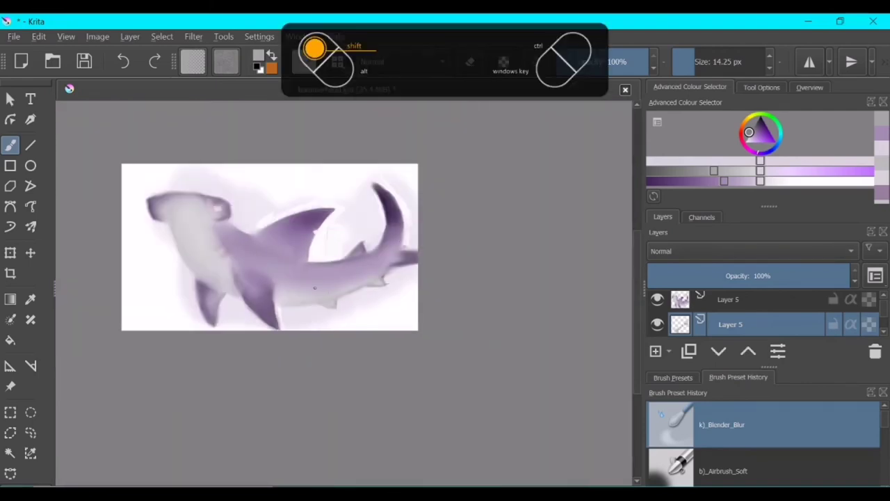
scroll(322, 159, up, 5)
key(slash)
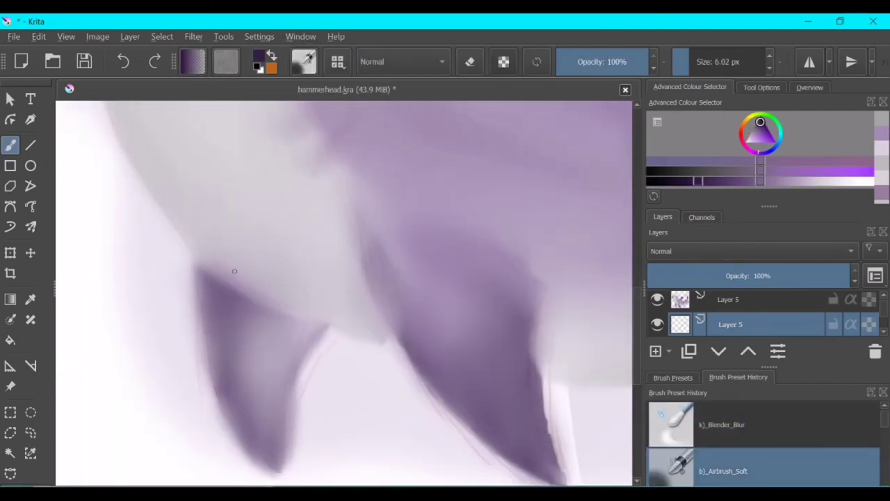
drag(198, 262, 369, 336)
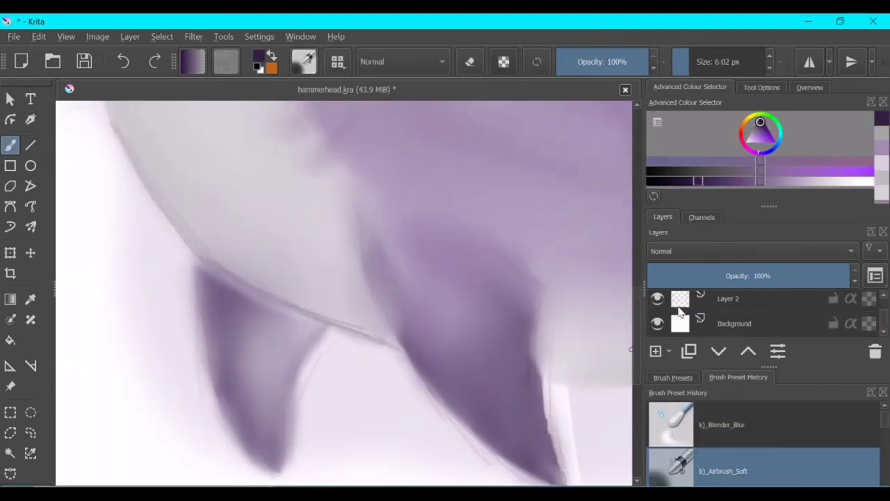
key(2)
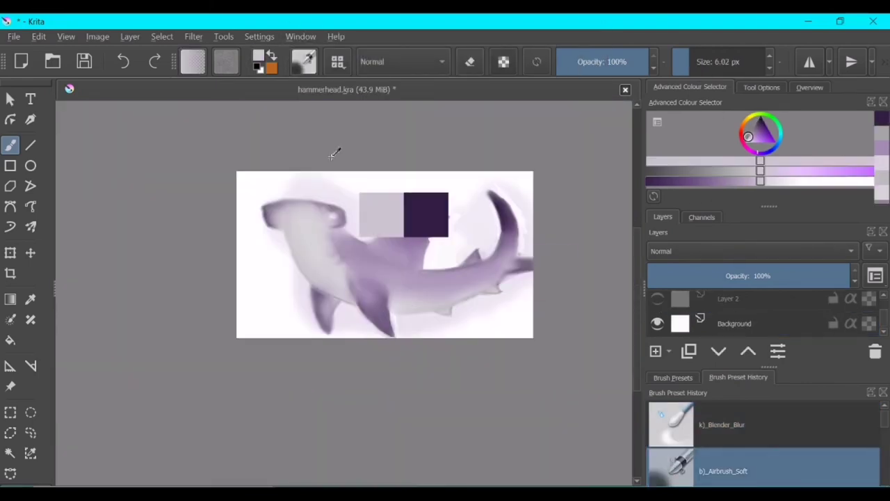
Define the back's edge just behind the head with the airbrush and soften it with Blender_Blur at 33.78 px.
scroll(275, 223, up, 5)
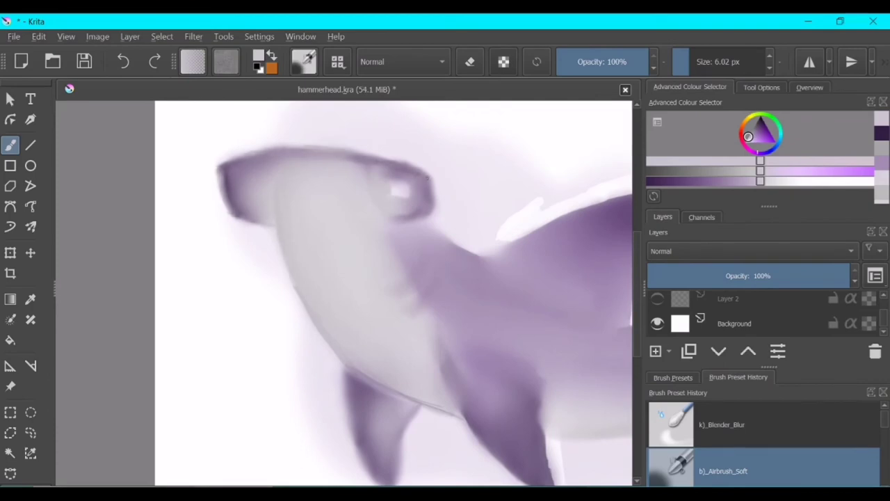
drag(422, 218, 495, 259)
key(slash)
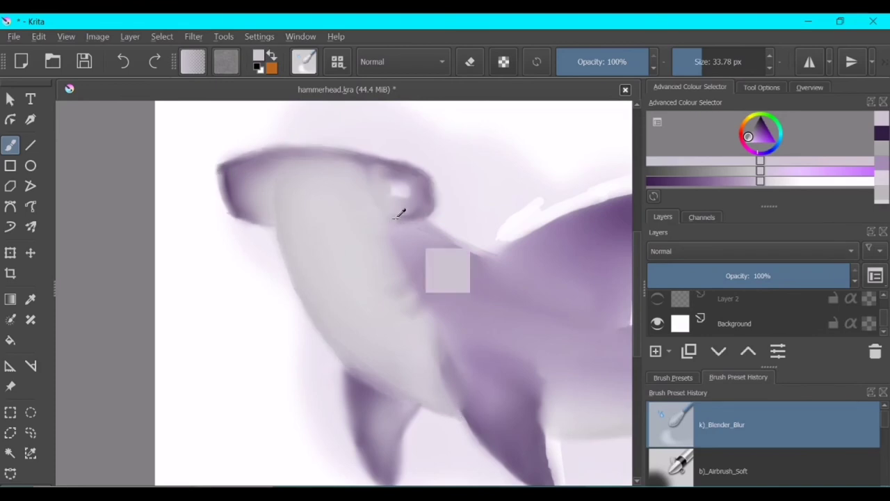
scroll(348, 244, down, 3)
scroll(612, 195, up, 5)
Paint the dorsal fin's front edge in dark purple with the airbrush at 6.02 px and blend it at 33.78 px.
key(slash)
drag(387, 225, 324, 260)
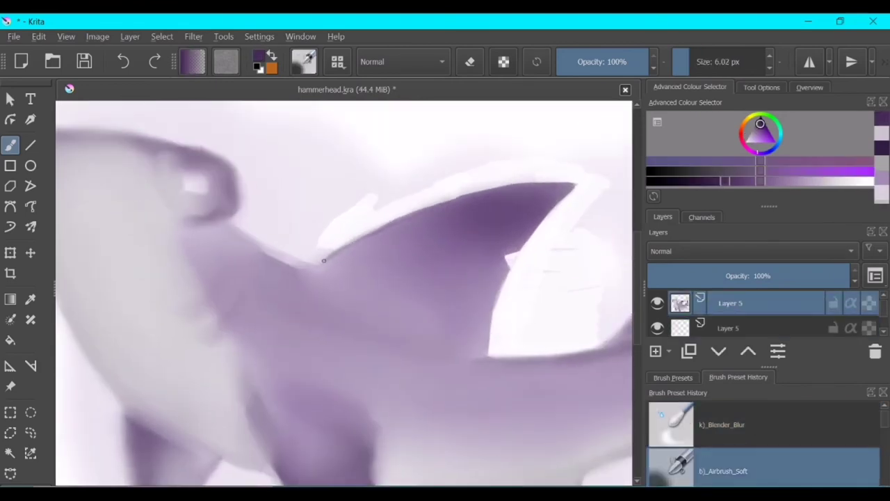
drag(570, 183, 313, 273)
drag(418, 213, 308, 275)
key(slash)
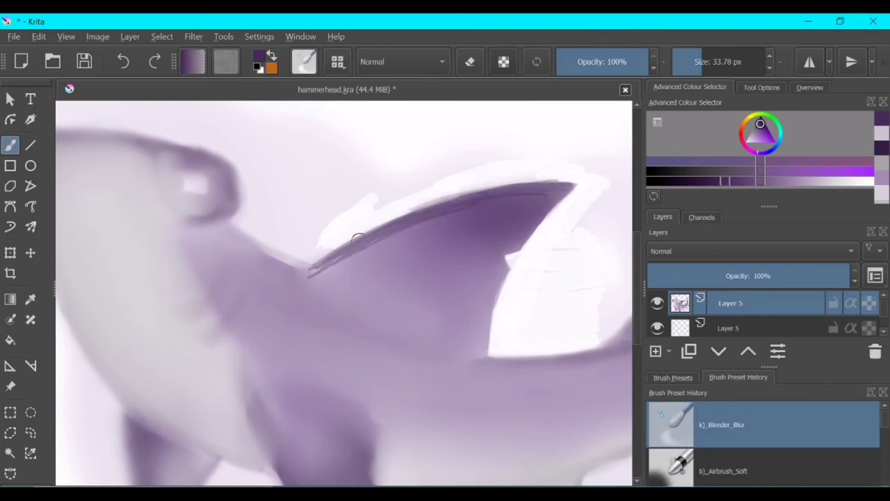
Clean up the dorsal fin's upper edge with the eraser brush at 50 px.
click(673, 377)
click(670, 446)
scroll(557, 109, up, 5)
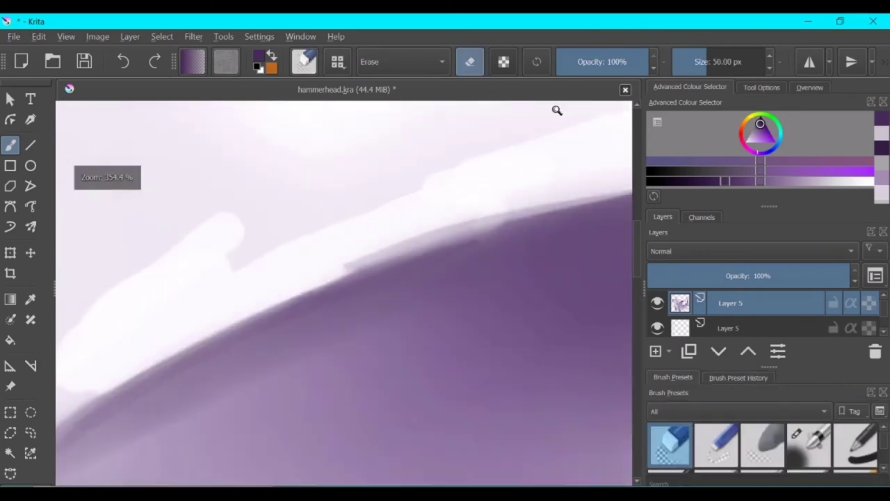
drag(549, 202, 438, 239)
mouse_move(616, 187)
mouse_down()
mouse_move(424, 249)
mouse_move(337, 259)
mouse_up()
key(2)
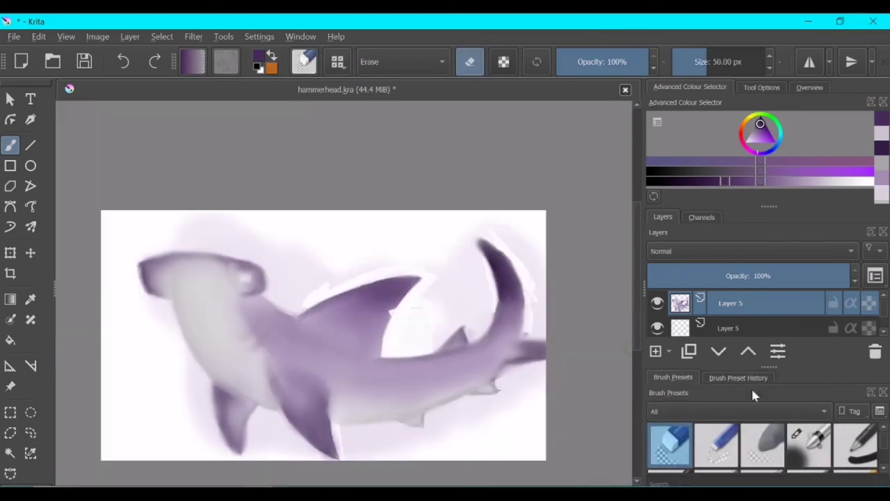
Sample a purple from the back, paint along the dorsal fin's base at 20.29 px, and blend it into the body at 113.98 px.
click(739, 377)
click(766, 425)
scroll(448, 219, up, 5)
ctrl+click(300, 341)
key(slash)
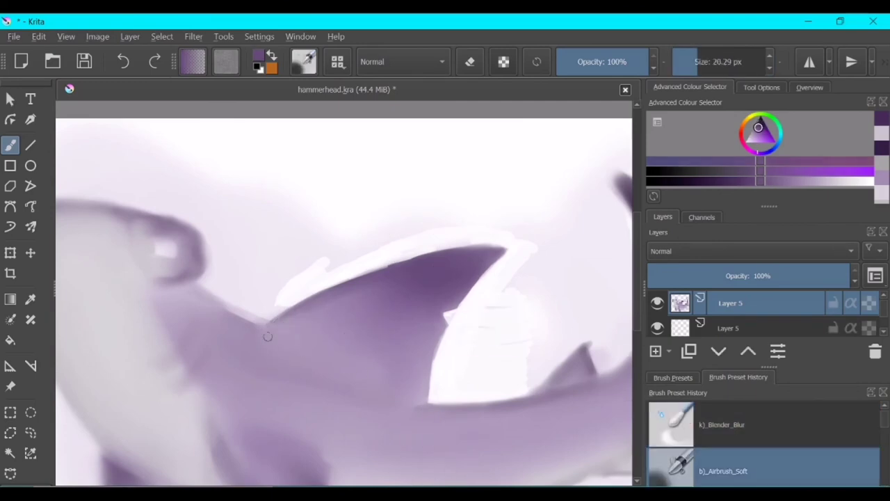
drag(271, 338, 417, 403)
key(slash)
scroll(413, 324, down, 1)
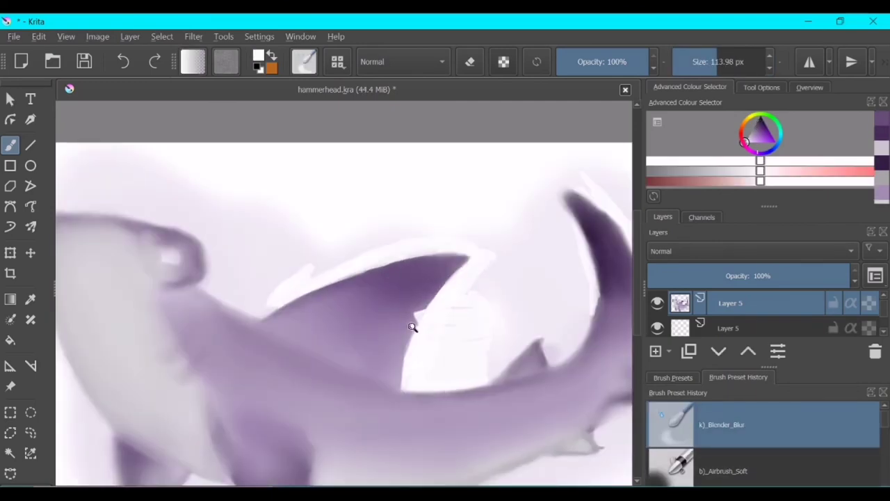
Outline the dorsal fin's rear edge in purple with the airbrush at 3.48 px and blend it at 61.14 px.
key(slash)
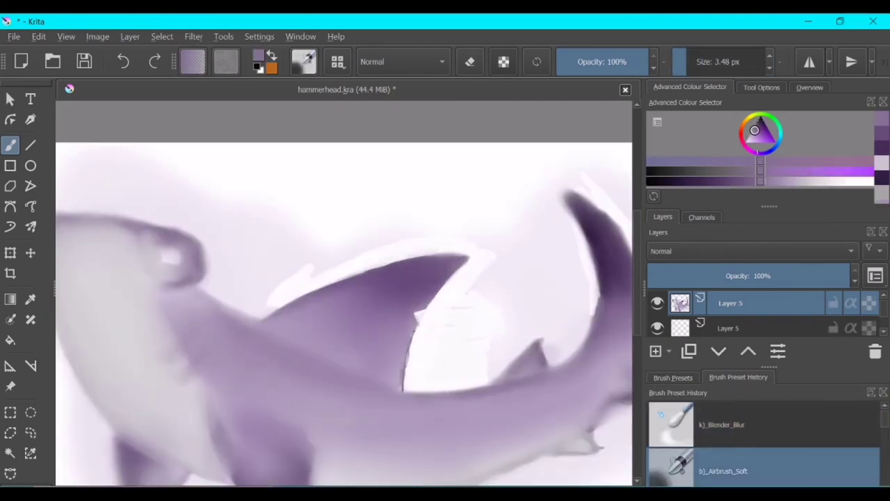
key(slash)
scroll(336, 341, up, 3)
scroll(407, 264, down, 6)
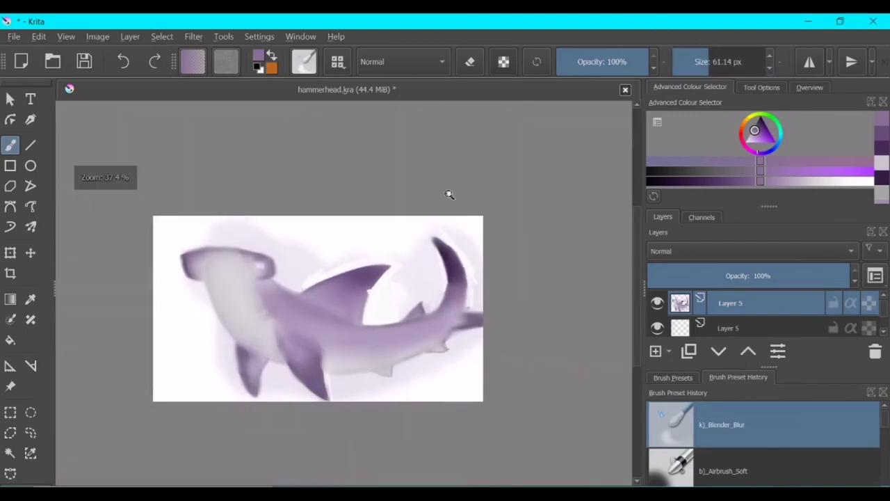
Merge the painted Layer 5 layers down into Layer 4.
scroll(229, 262, up, 7)
click(728, 328)
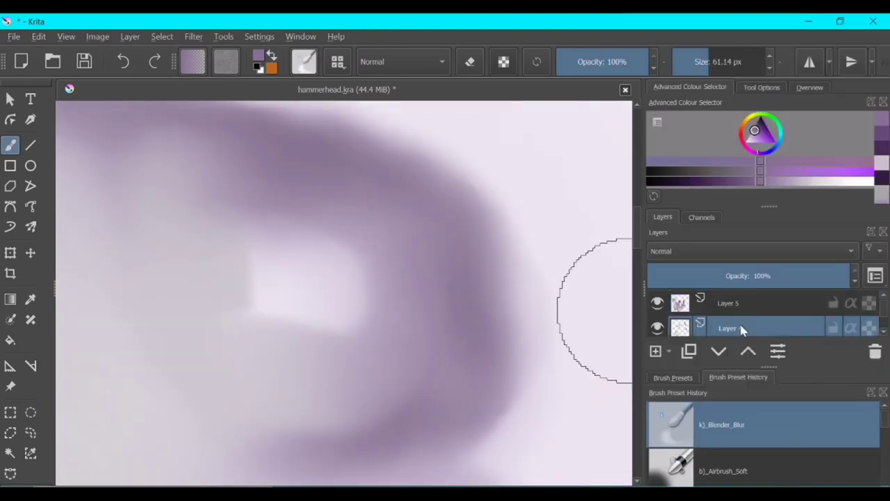
right_click(728, 328)
click(717, 141)
Try painting the eye on Layer 4 with a black outline and blue iris, blending it at 25.14 px.
key(slash)
mouse_move(391, 232)
mouse_down()
mouse_move(293, 278)
mouse_move(252, 318)
mouse_move(339, 259)
mouse_move(325, 325)
mouse_move(257, 299)
mouse_move(327, 261)
mouse_move(278, 312)
mouse_move(334, 255)
mouse_move(298, 255)
mouse_move(278, 288)
mouse_move(348, 278)
mouse_up()
click(823, 182)
click(779, 147)
click(764, 135)
mouse_move(334, 230)
mouse_down()
mouse_move(320, 240)
mouse_move(313, 323)
mouse_move(344, 230)
mouse_up()
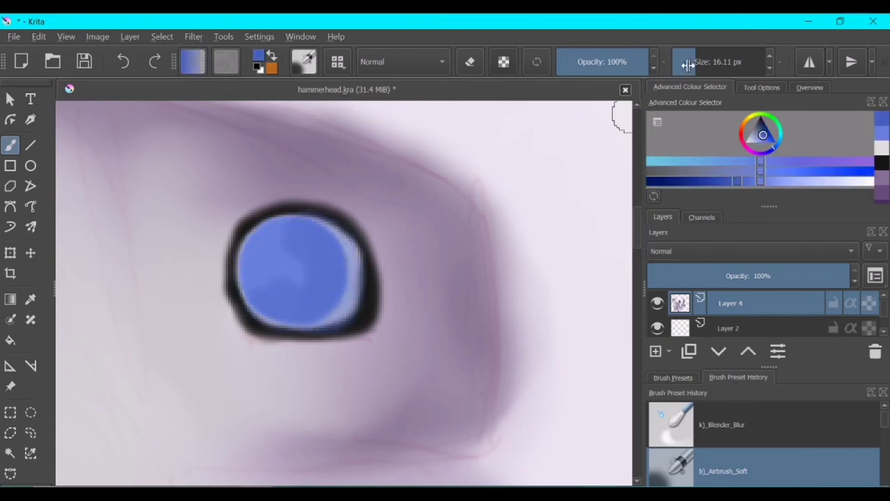
key(slash)
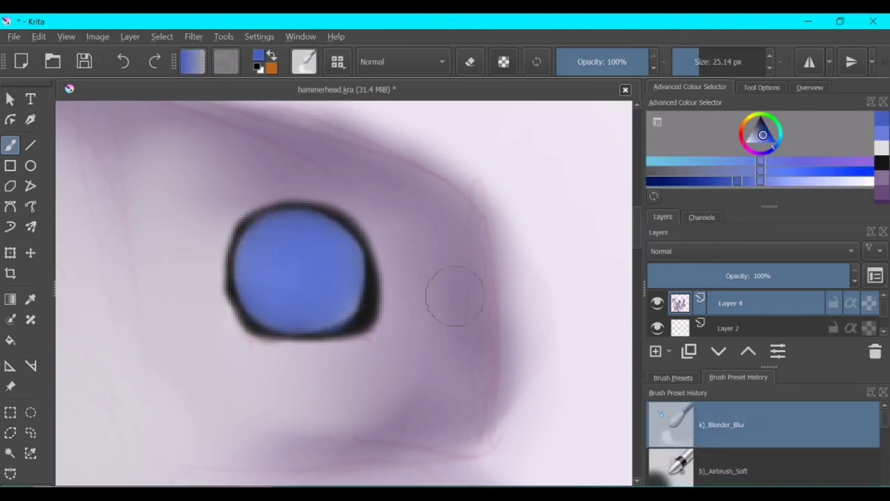
Undo the eye painting on Layer 4.
key(ctrl+z)
key(ctrl+z)
key(ctrl+z)
key(ctrl+z)
key(ctrl+z)
Add a paint layer above Layer 4 and paint a blue oval iris on it with the airbrush at 25.14 px.
key(Insert)
key(slash)
mouse_move(286, 244)
mouse_down()
mouse_move(296, 303)
mouse_move(286, 278)
mouse_up()
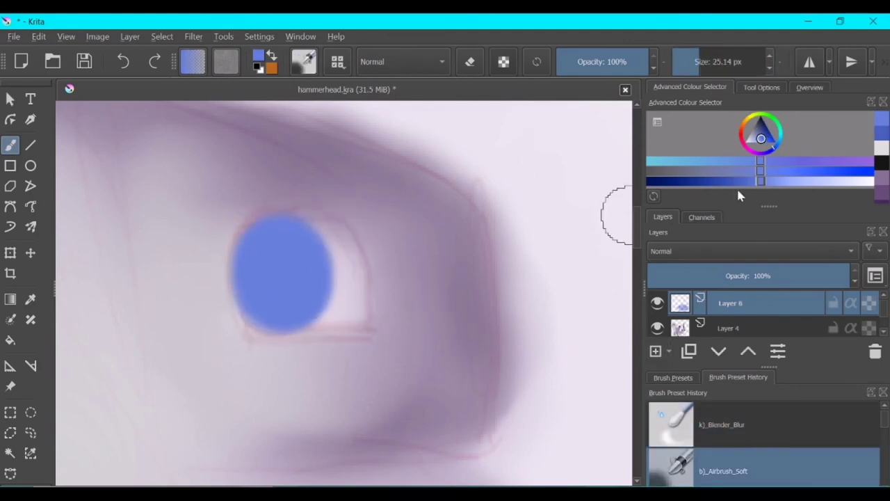
Add another layer beneath the iris and paint the eye's black surround and a white rim beside the iris.
key(Insert)
key(ctrl+Page_Down)
key(d)
mouse_move(334, 236)
mouse_down()
mouse_move(285, 299)
mouse_move(254, 278)
mouse_up()
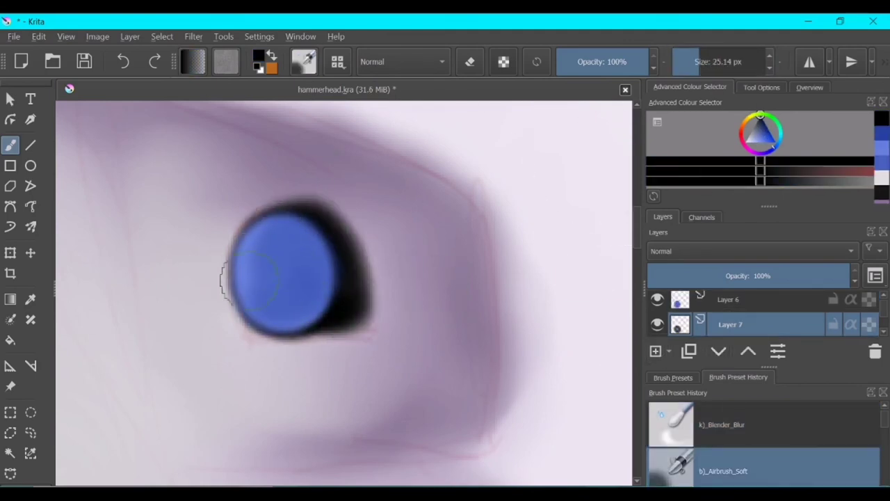
key(x)
mouse_move(337, 313)
mouse_down()
mouse_move(326, 230)
mouse_move(330, 243)
mouse_up()
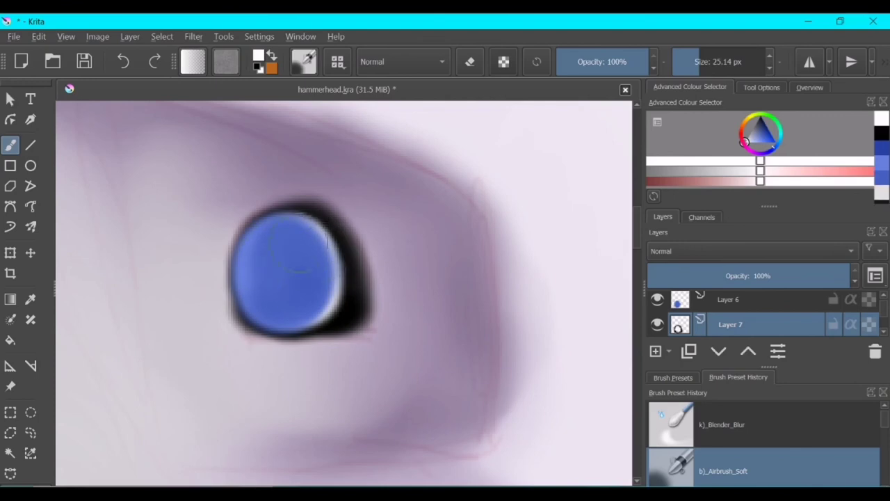
Tint the iris violet-blue on Layer 6 and add a black pupil with a white highlight at 9.55 px.
click(816, 162)
key(Page_Up)
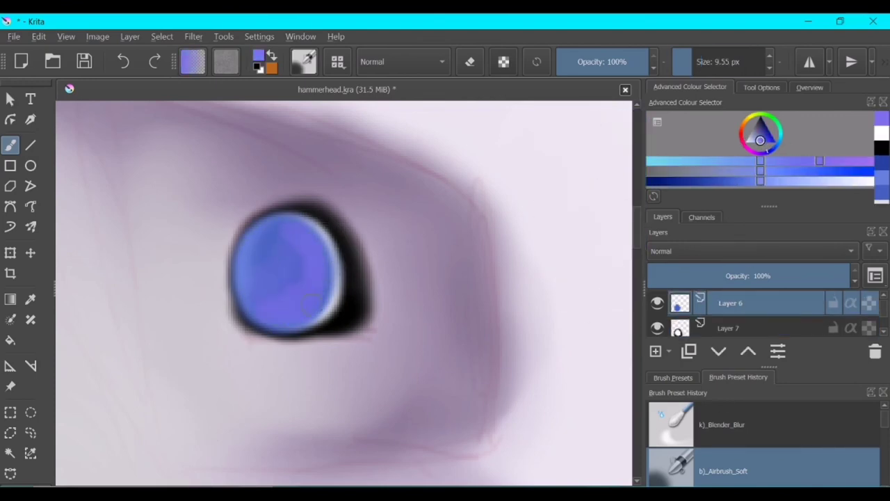
key(d)
drag(270, 258, 277, 259)
key(x)
click(266, 255)
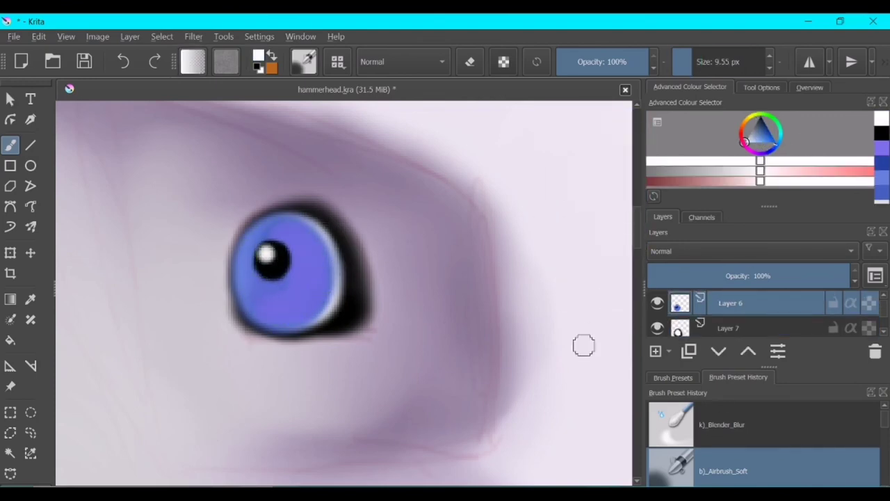
Shade the iris with deeper violet-blue and lighter blue around the pupil, and blend the tones with Blender_Blur at 10.98 px.
ctrl+click(306, 292)
drag(251, 299, 320, 306)
key(slash)
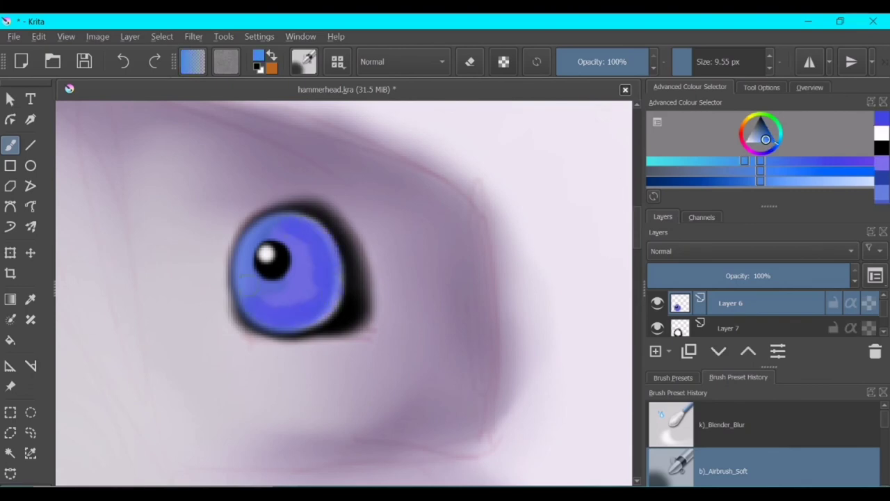
drag(250, 303, 330, 289)
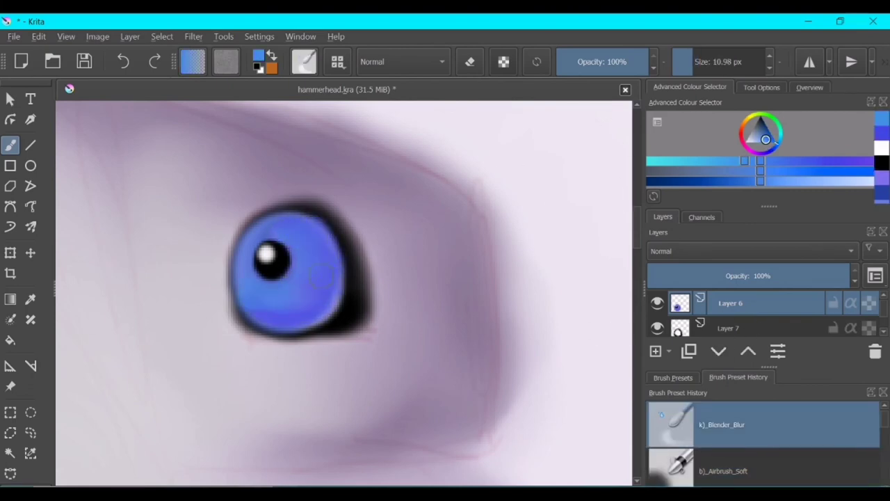
Merge the eye layers, Layer 6 and Layer 7, down into Layer 4.
right_click(715, 302)
click(689, 188)
key(2)
scroll(341, 299, up, 3)
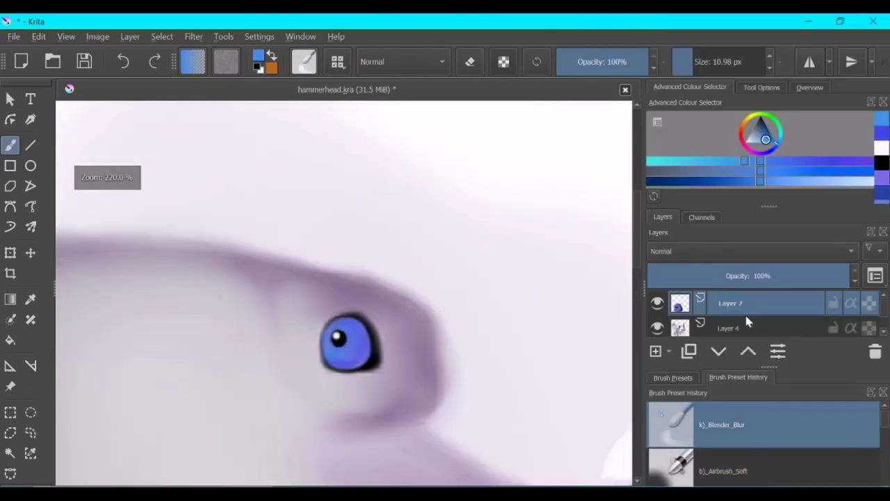
Paint light grey over the eye's lower edge and sampled purple around its black upper rim with Airbrush_Soft at 18.12 px.
key(slash)
key(x)
key(bracketright)
key(bracketright)
drag(324, 362, 366, 365)
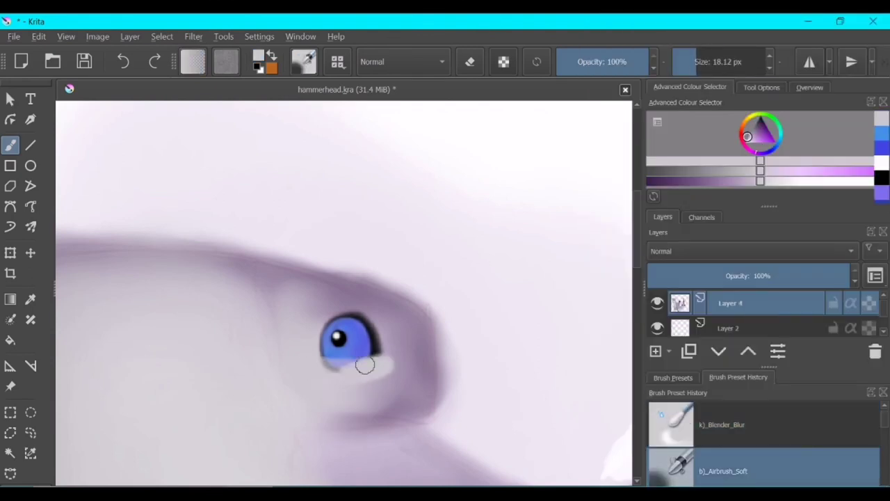
ctrl+click(388, 314)
mouse_move(320, 313)
mouse_down()
mouse_move(390, 327)
mouse_move(379, 362)
mouse_up()
Blend the grey and purple skin tones around the eye using Blender_Blur at 61.14 px.
click(727, 416)
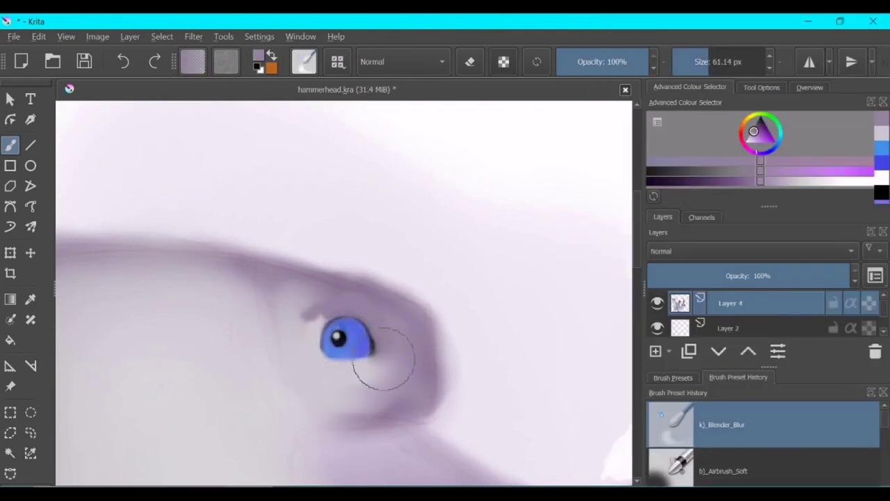
scroll(383, 357, up, 3)
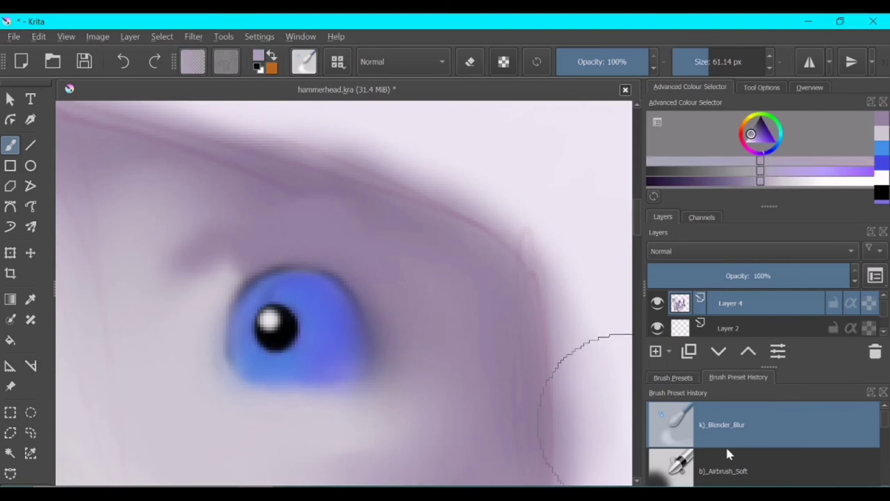
drag(306, 410, 258, 383)
drag(348, 390, 205, 302)
drag(327, 431, 199, 407)
scroll(181, 319, down, 2)
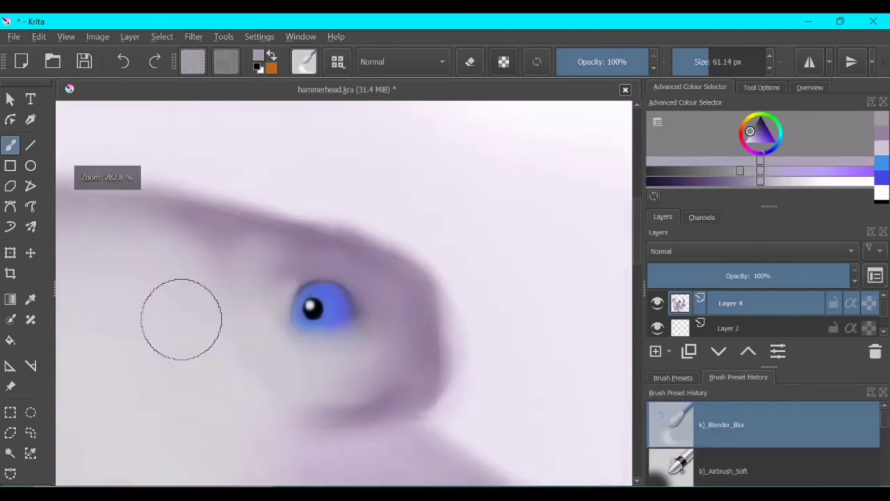
scroll(288, 299, down, 1)
ctrl+click(288, 299)
scroll(299, 320, down, 1)
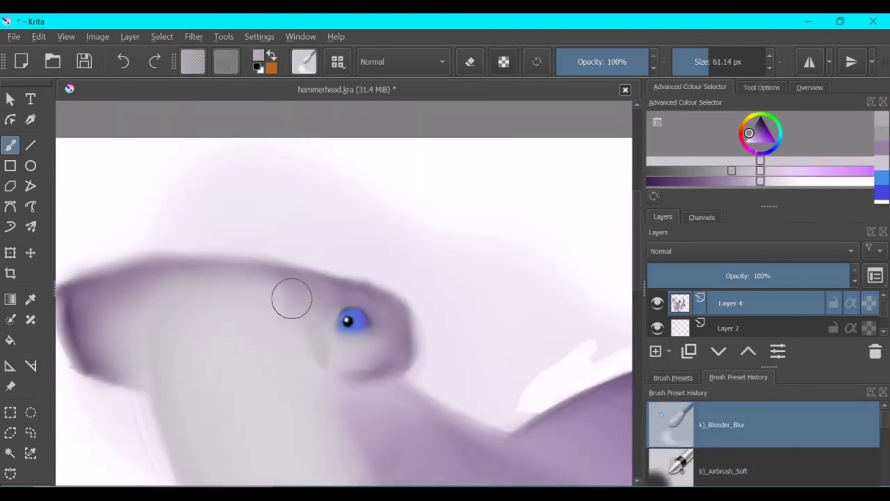
scroll(291, 298, down, 4)
scroll(592, 270, up, 1)
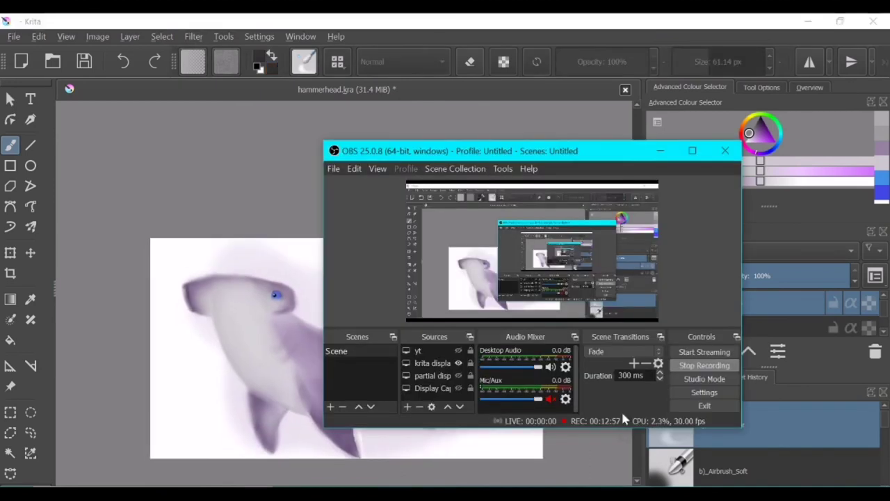
key(alt+Tab)
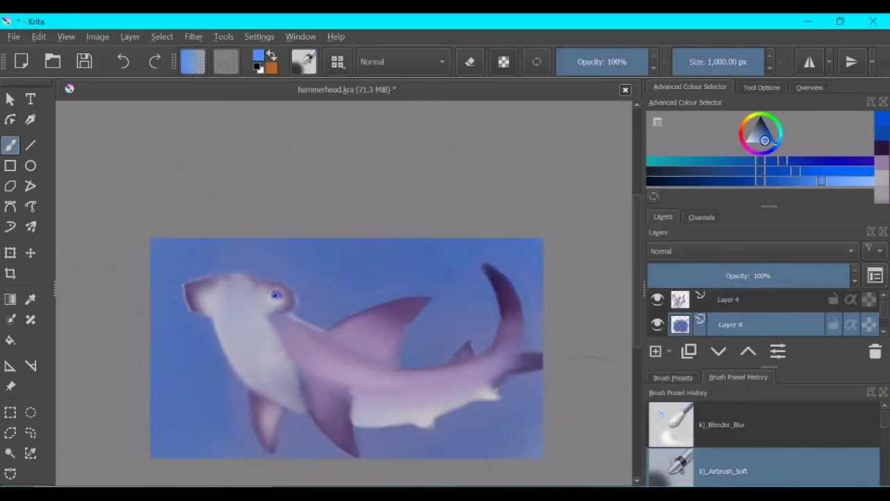
Deepen the water behind the shark on Layer 8 with darker blues, using Airbrush_Soft at 338.57 px.
ctrl+click(515, 341)
mouse_move(515, 341)
mouse_down()
mouse_move(427, 408)
mouse_move(258, 308)
mouse_move(285, 432)
mouse_up()
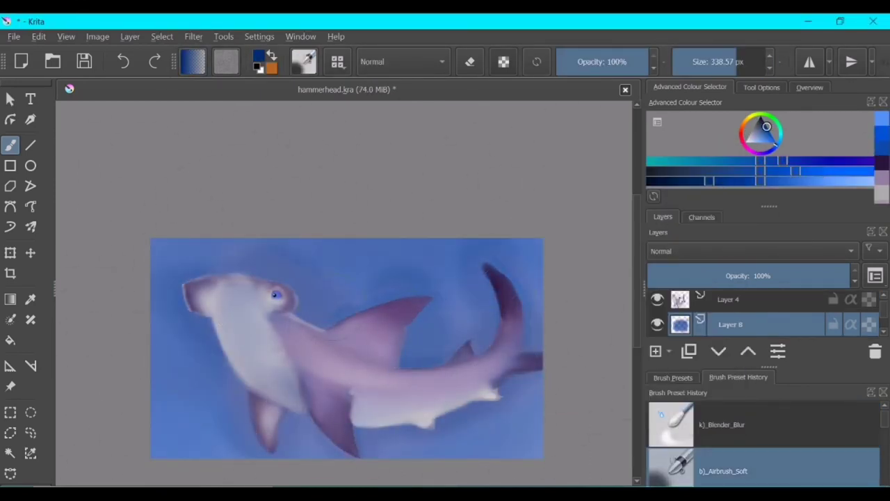
ctrl+click(438, 223)
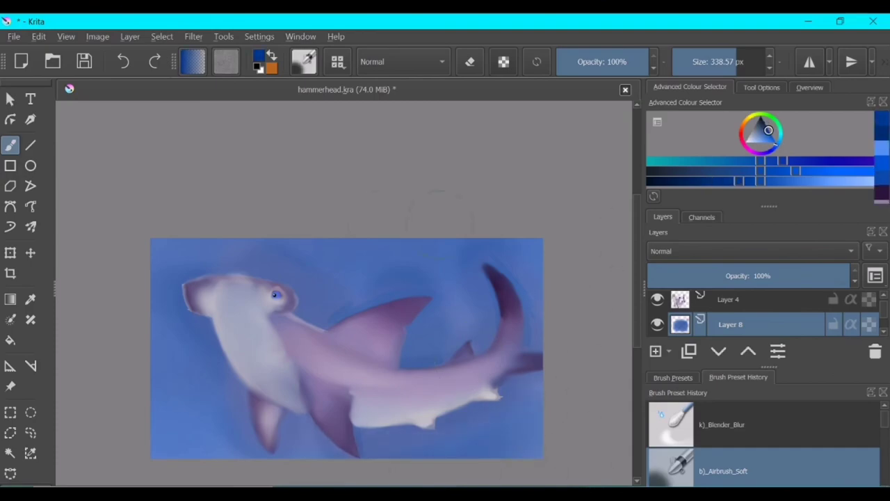
right_click(771, 301)
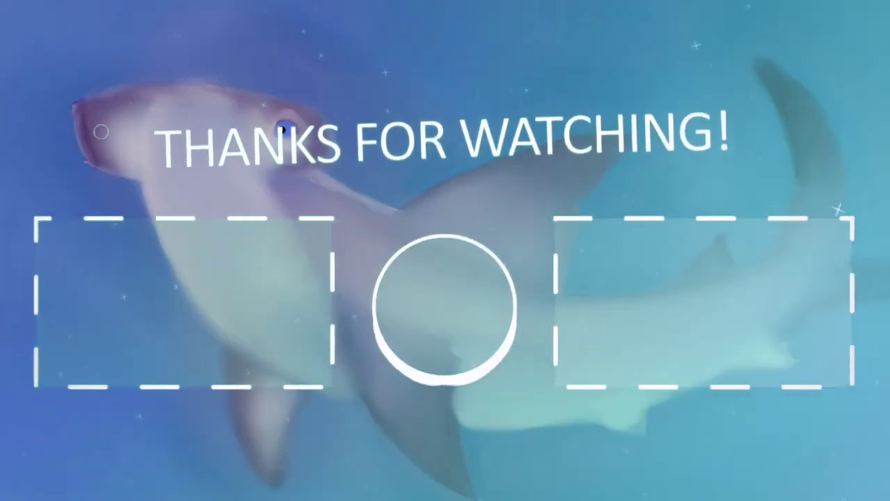